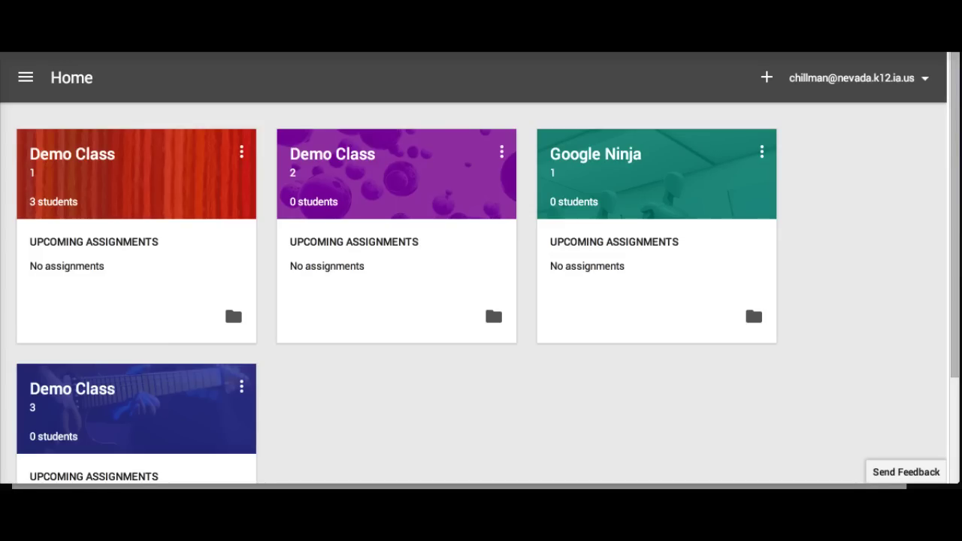
Open Demo Class 1 and review its three-student roster and its About page
{"action": "left_click", "coordinate": [231, 301]}
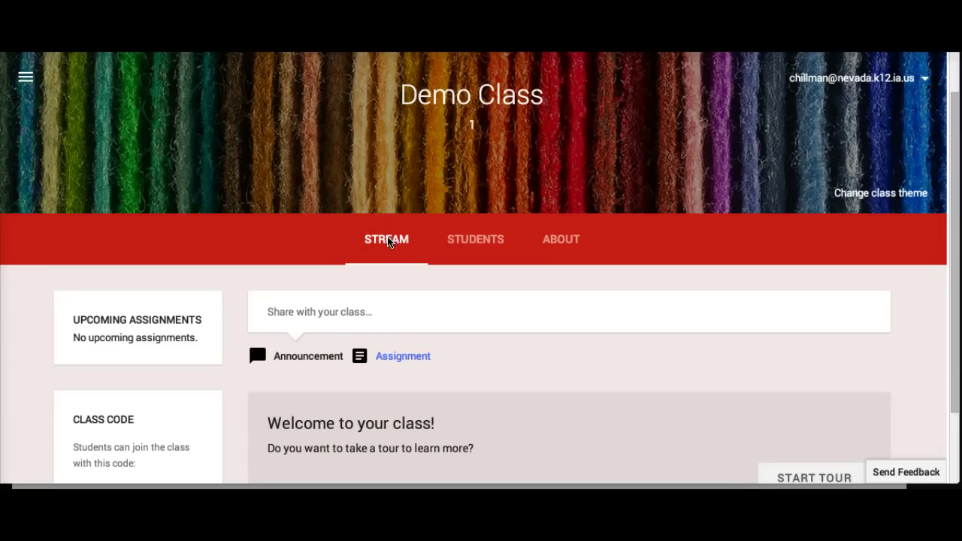
{"action": "left_click", "coordinate": [475, 240]}
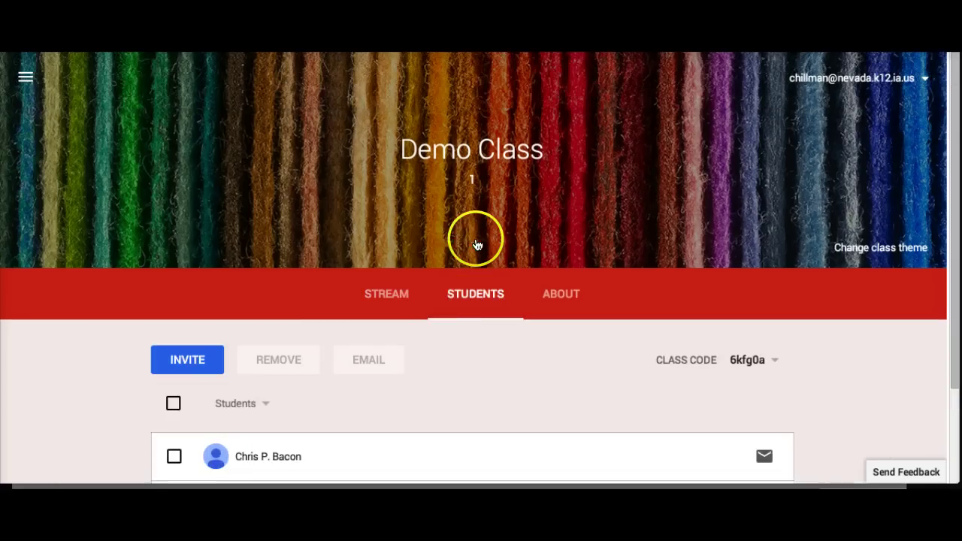
{"action": "scroll", "coordinate": [475, 367], "scroll_direction": "down", "scroll_amount": 2}
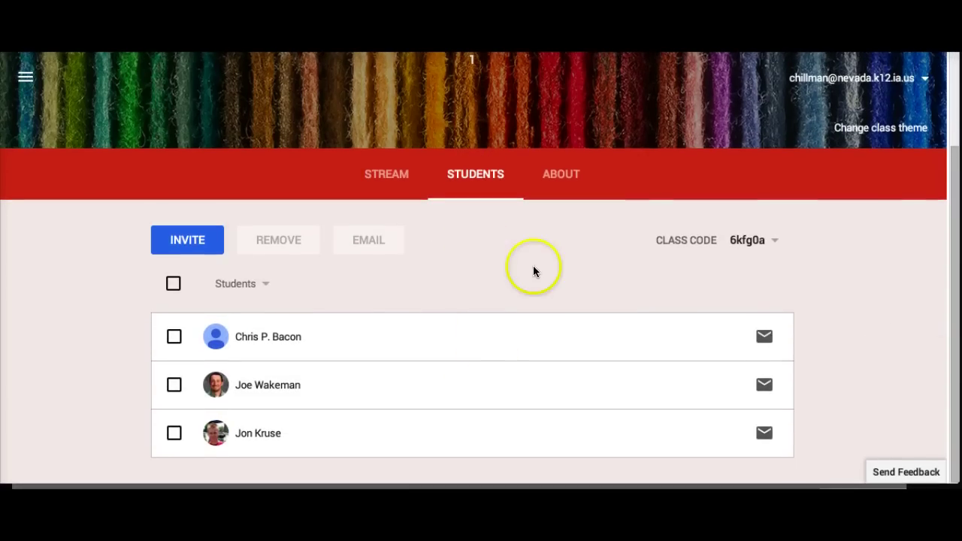
{"action": "left_click", "coordinate": [565, 175]}
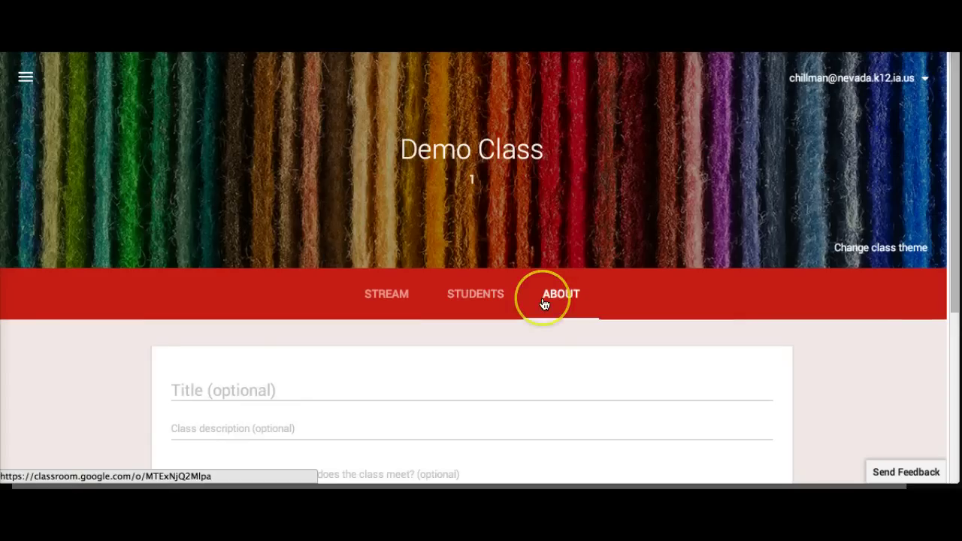
{"action": "scroll", "coordinate": [544, 303], "scroll_direction": "down", "scroll_amount": 2}
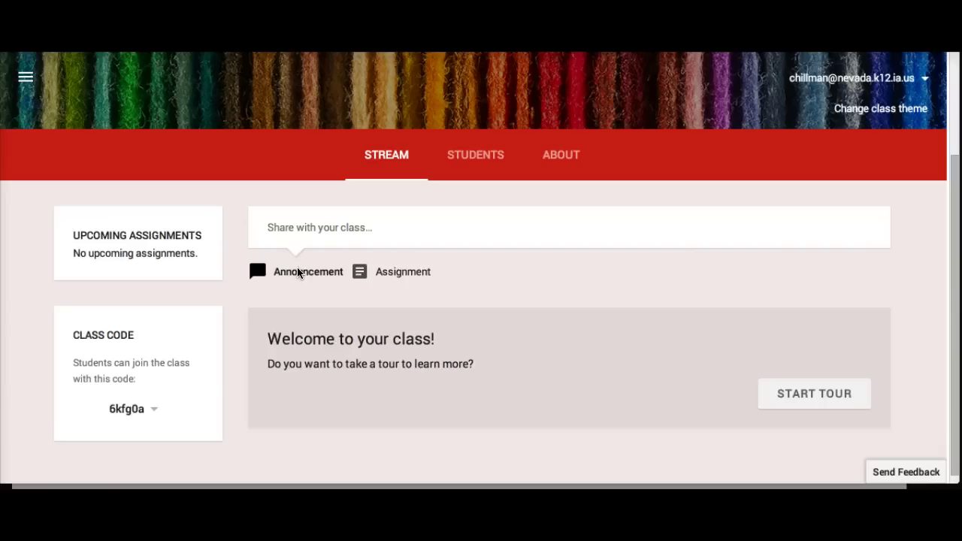
Draft a class announcement reading 'Watch this lecture video.'
{"action": "left_click", "coordinate": [299, 272]}
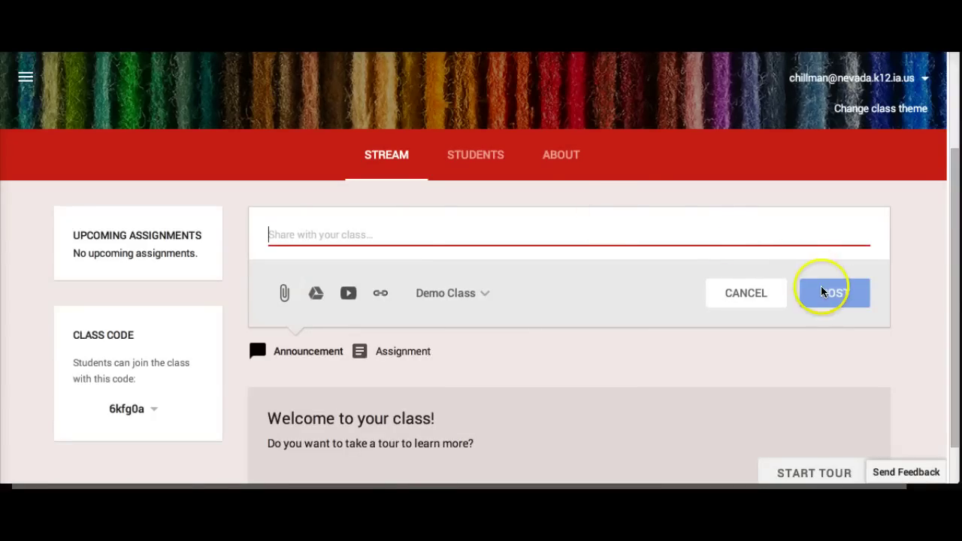
{"action": "type", "text": "W"}
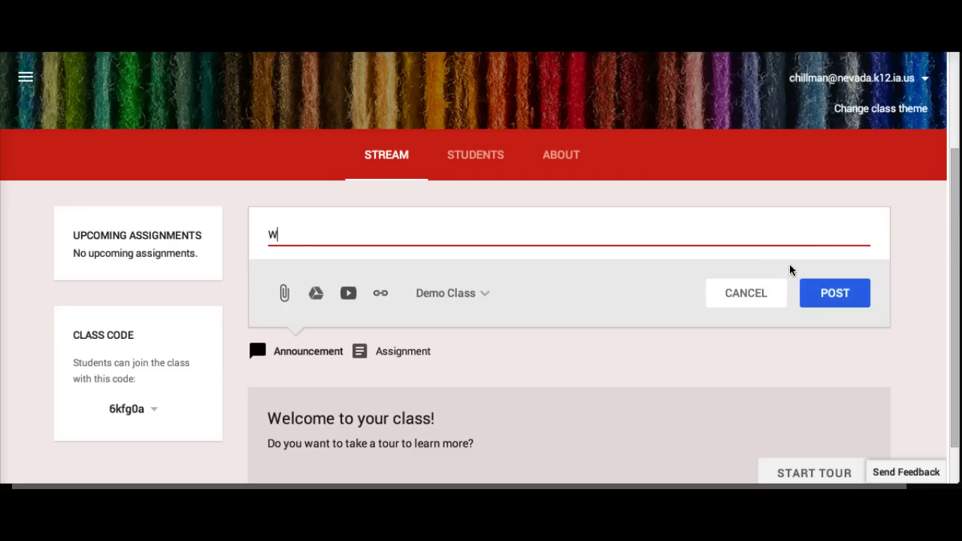
{"action": "type", "text": "atch this lecture video."}
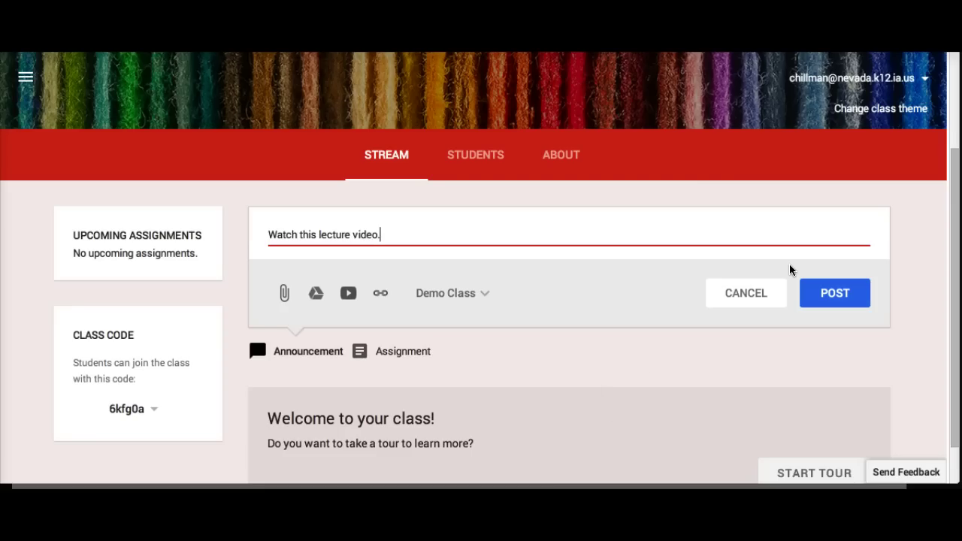
{"action": "left_click", "coordinate": [790, 270]}
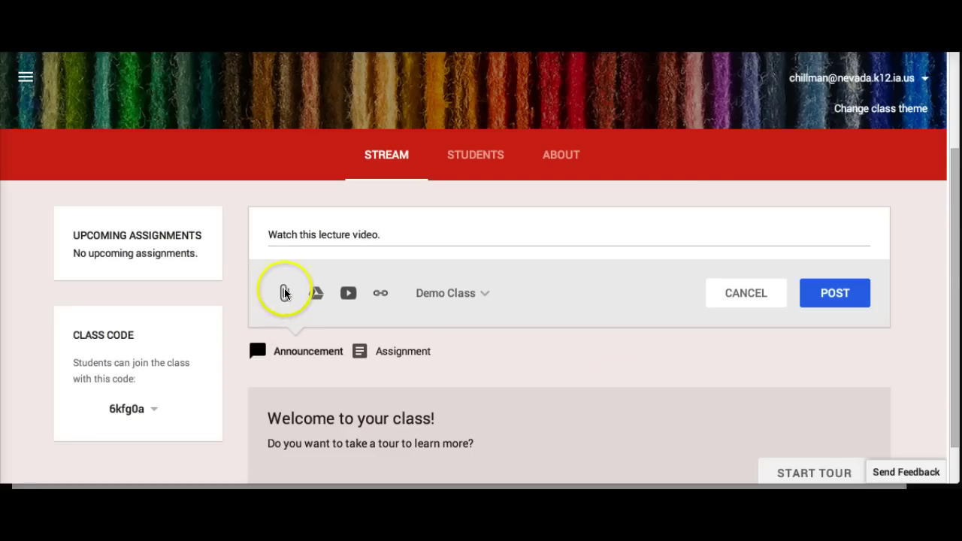
Try the computer and Drive attach pickers, cancel both, then bring up the link/video insert dialog
{"action": "left_click", "coordinate": [285, 293]}
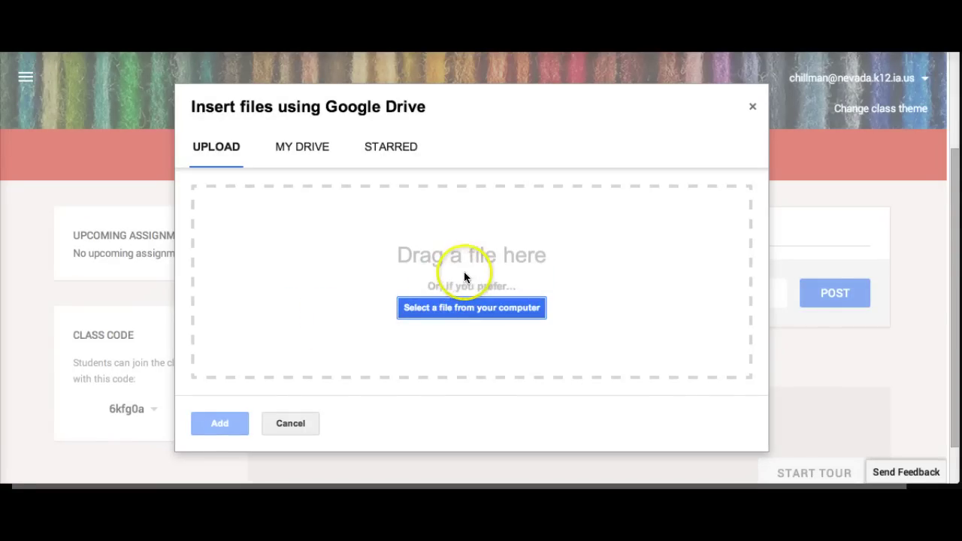
{"action": "left_click", "coordinate": [289, 421]}
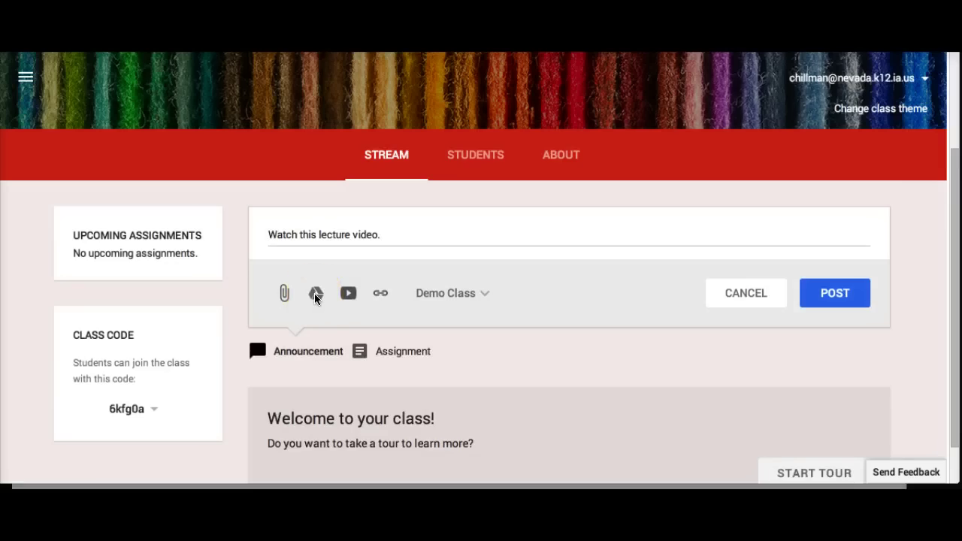
{"action": "left_click", "coordinate": [316, 294]}
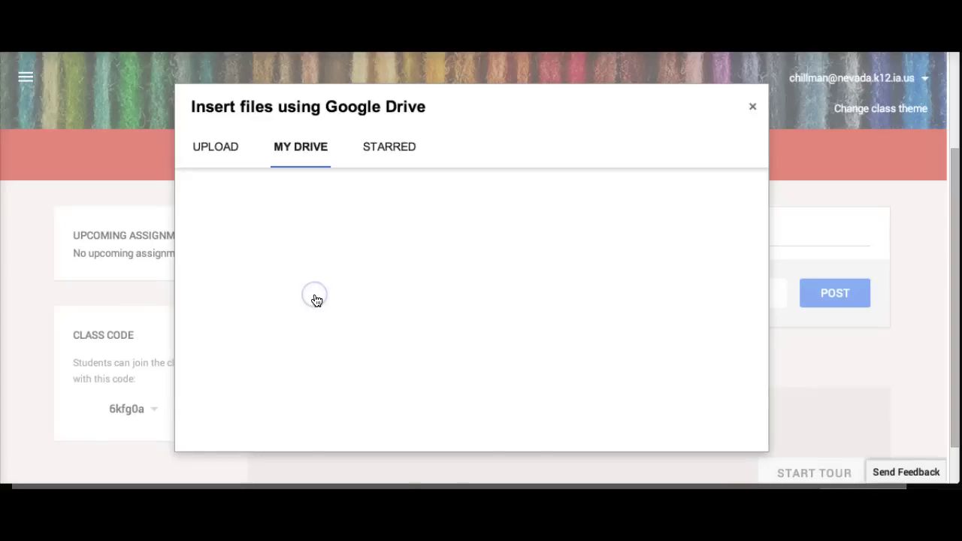
{"action": "left_click", "coordinate": [344, 333]}
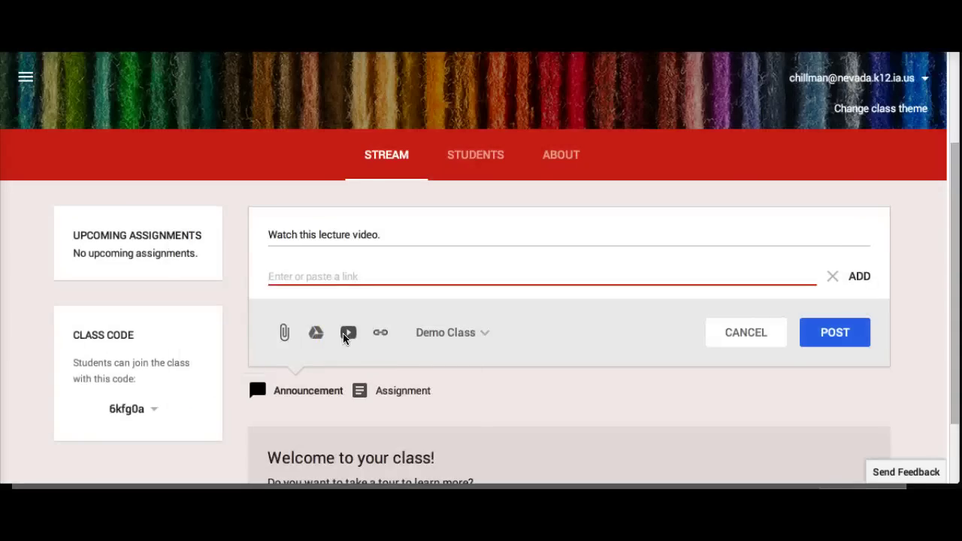
{"action": "left_click", "coordinate": [382, 335]}
Attach the YouTube video 'TPACK in 3 Minutes' by searching with its pasted share URL
{"action": "left_click", "coordinate": [348, 334]}
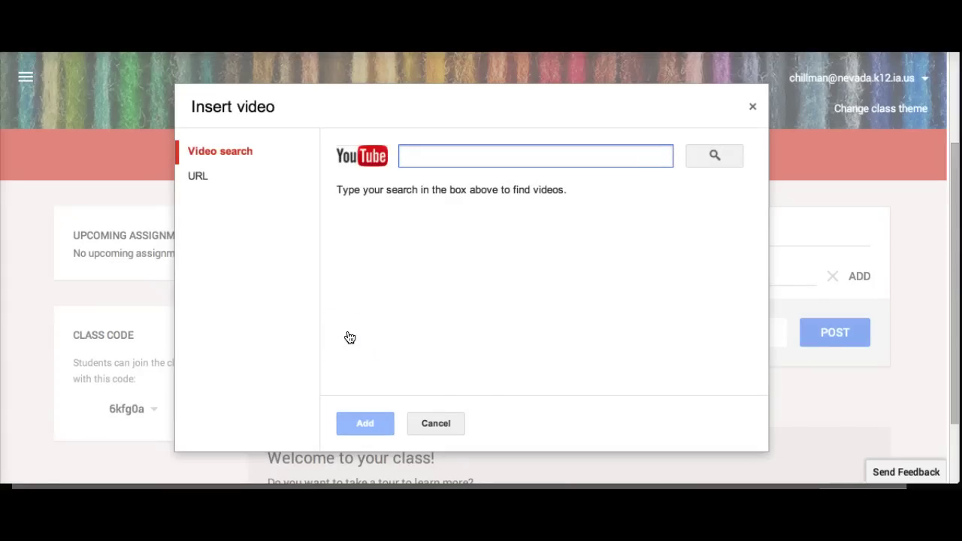
{"action": "left_click", "coordinate": [208, 185]}
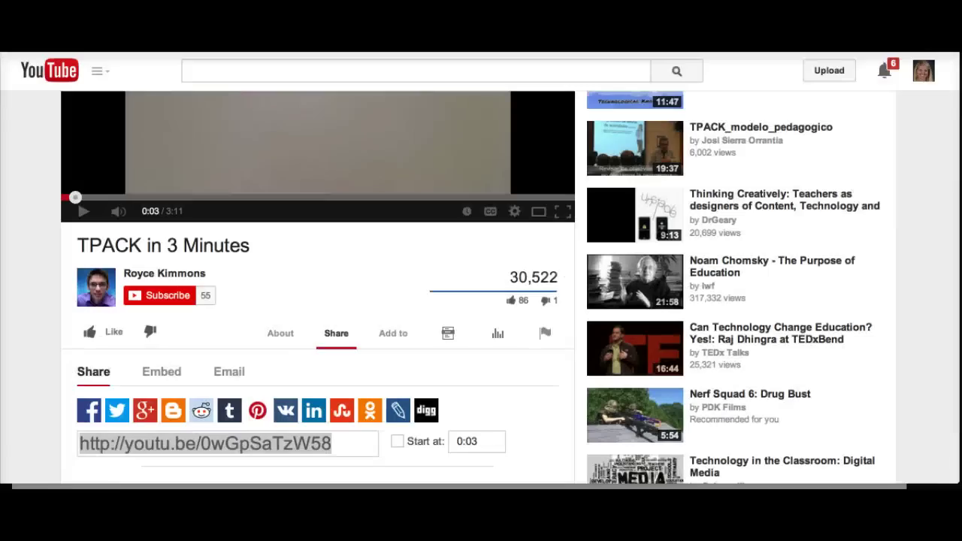
{"action": "left_click", "coordinate": [87, 447]}
{"action": "left_click", "coordinate": [420, 157]}
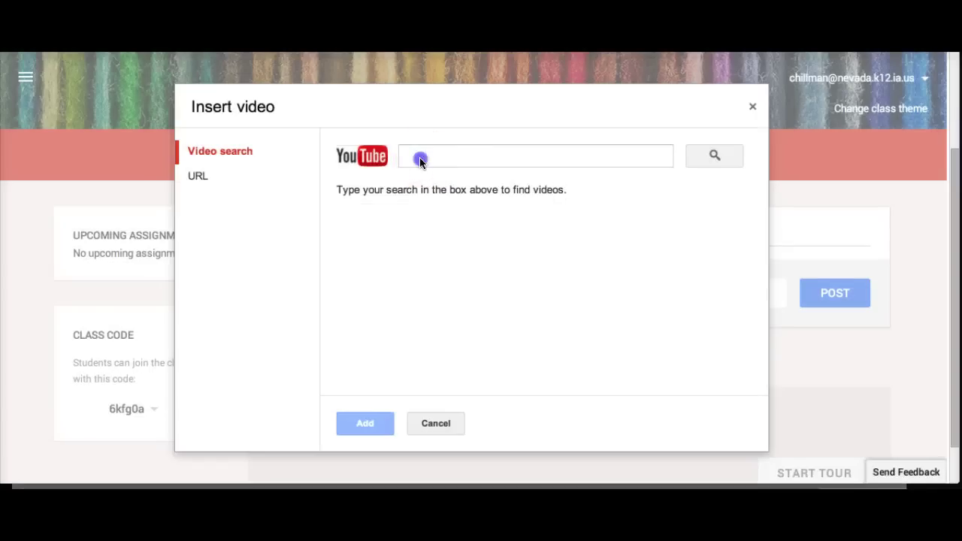
{"action": "type", "text": "http://youtu.be/0wGpSaTzW58"}
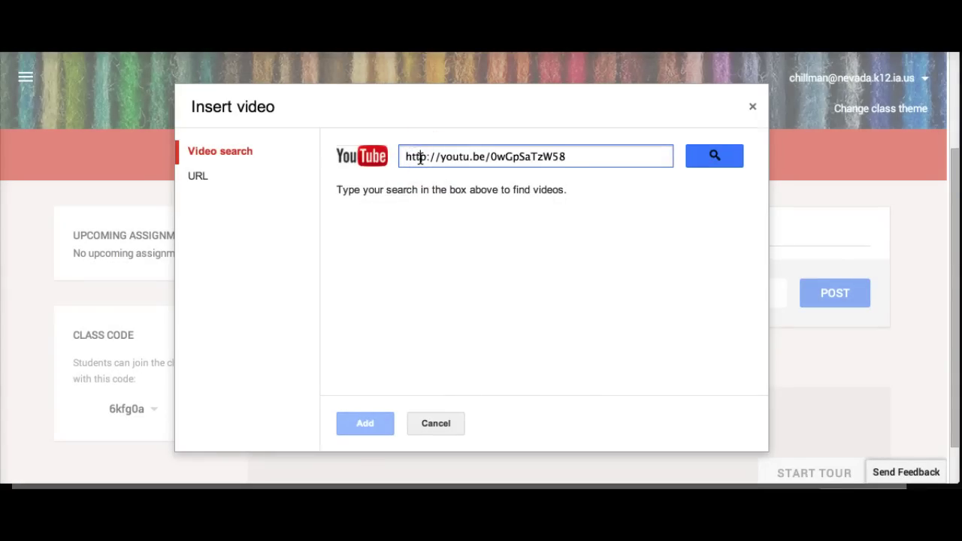
{"action": "key", "text": "Return"}
{"action": "left_click", "coordinate": [390, 233]}
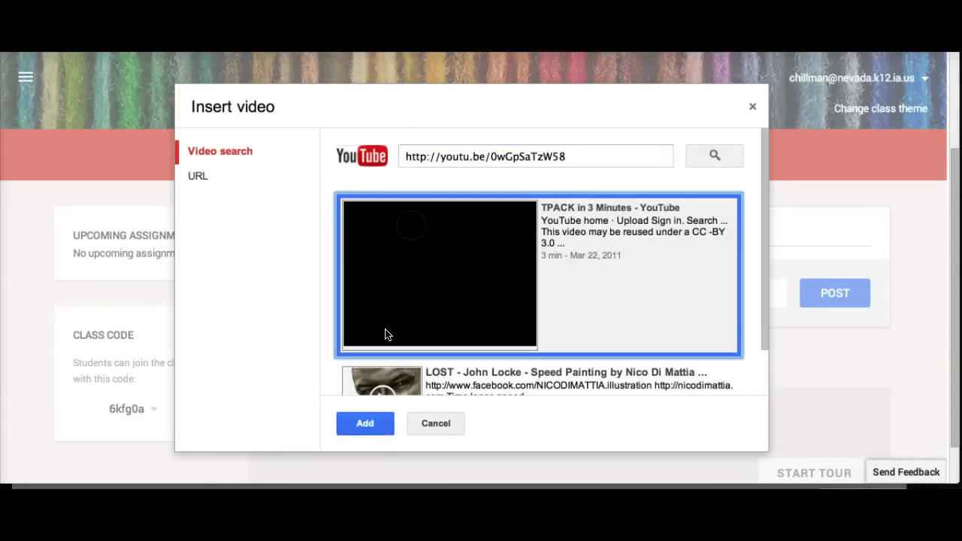
{"action": "left_click", "coordinate": [387, 427]}
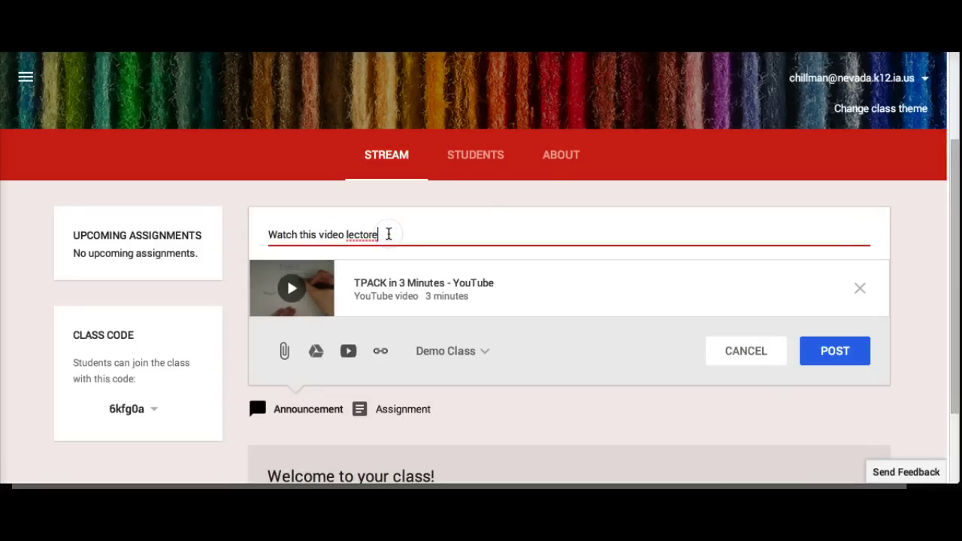
Fix the typos so the announcement reads 'Watch this video lecture video on the TPACK model.'
{"action": "key", "text": "BackSpace"}
{"action": "key", "text": "BackSpace"}
{"action": "key", "text": "BackSpace"}
{"action": "type", "text": "yre"}
{"action": "key", "text": "BackSpace"}
{"action": "key", "text": "BackSpace"}
{"action": "key", "text": "BackSpace"}
{"action": "key", "text": "BackSpace"}
{"action": "type", "text": "ture video n"}
{"action": "type", "text": " th"}
{"action": "key", "text": "BackSpace"}
{"action": "key", "text": "BackSpace"}
{"action": "key", "text": "BackSpace"}
{"action": "key", "text": "BackSpace"}
{"action": "type", "text": "on the P"}
{"action": "key", "text": "BackSpace"}
{"action": "type", "text": "TPACK M"}
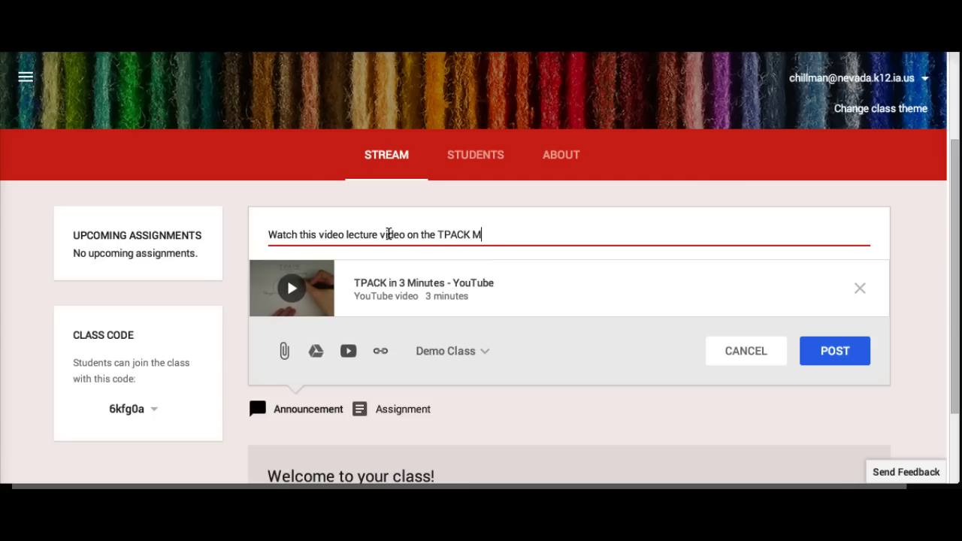
{"action": "key", "text": "BackSpace"}
{"action": "type", "text": "mod"}
{"action": "key", "text": "BackSpace"}
{"action": "type", "text": "del."}
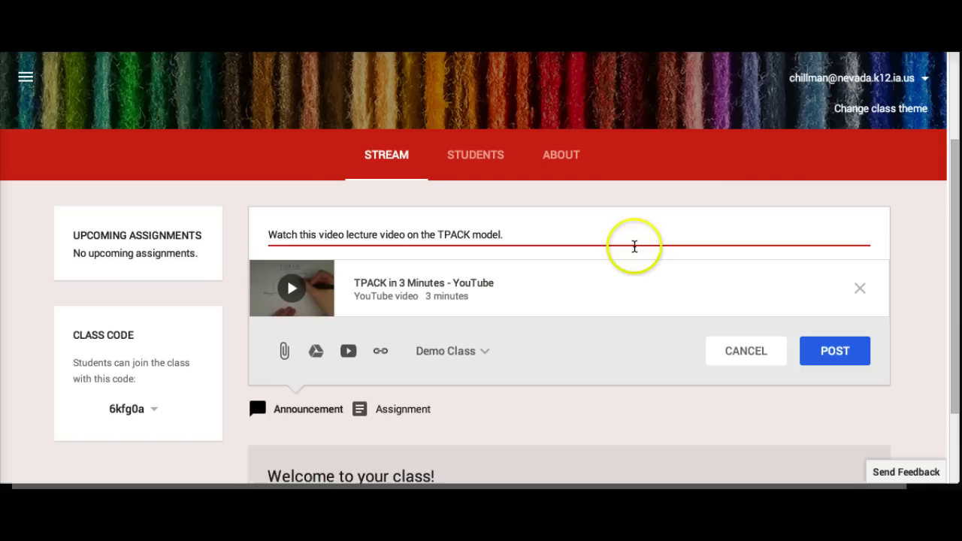
{"action": "left_click", "coordinate": [655, 341]}
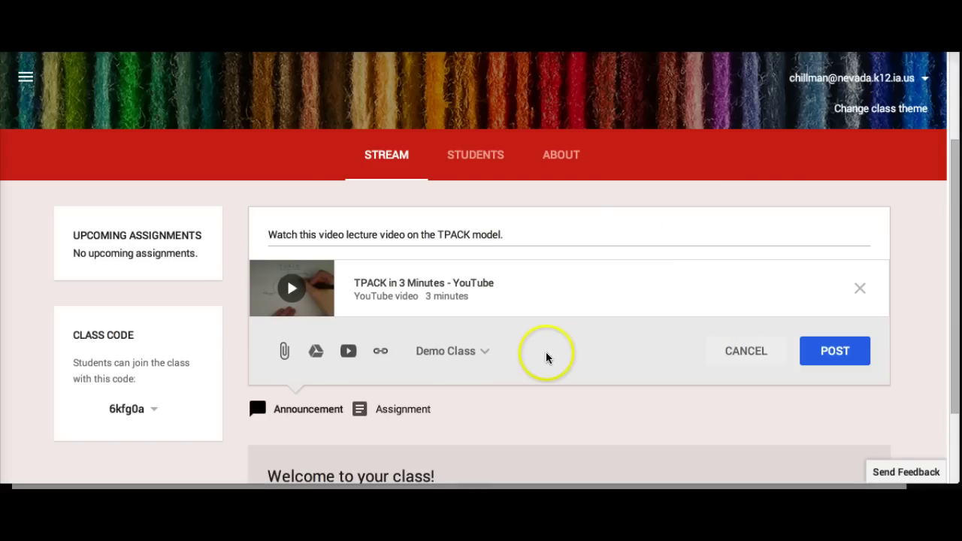
Add the second and fourth Demo Classes to the audience and post the TPACK video announcement
{"action": "left_click", "coordinate": [486, 357]}
{"action": "left_click", "coordinate": [486, 356]}
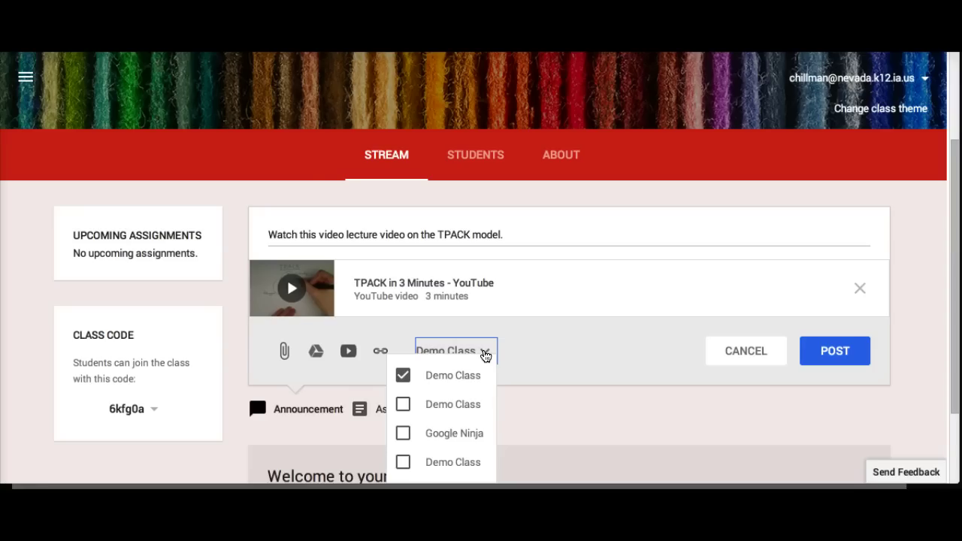
{"action": "left_click", "coordinate": [486, 355]}
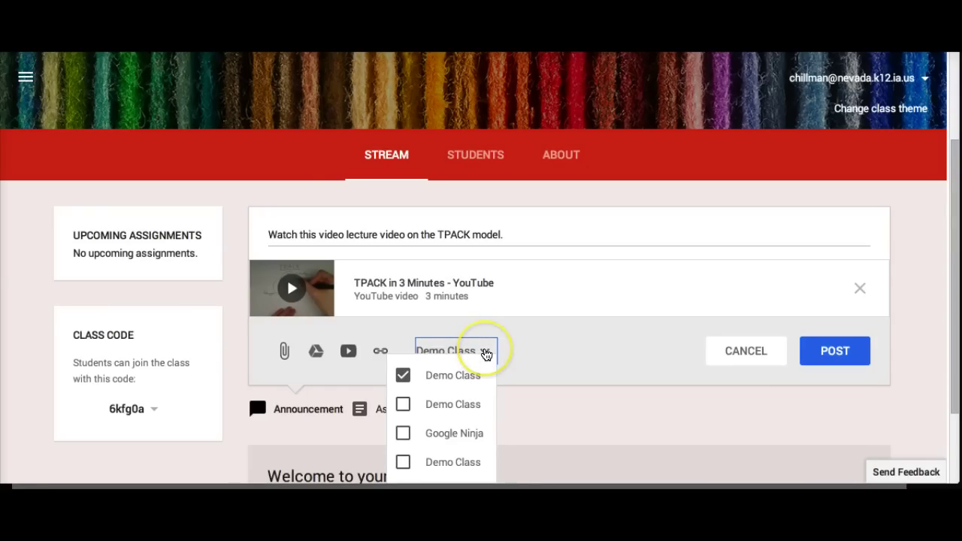
{"action": "left_click", "coordinate": [403, 404]}
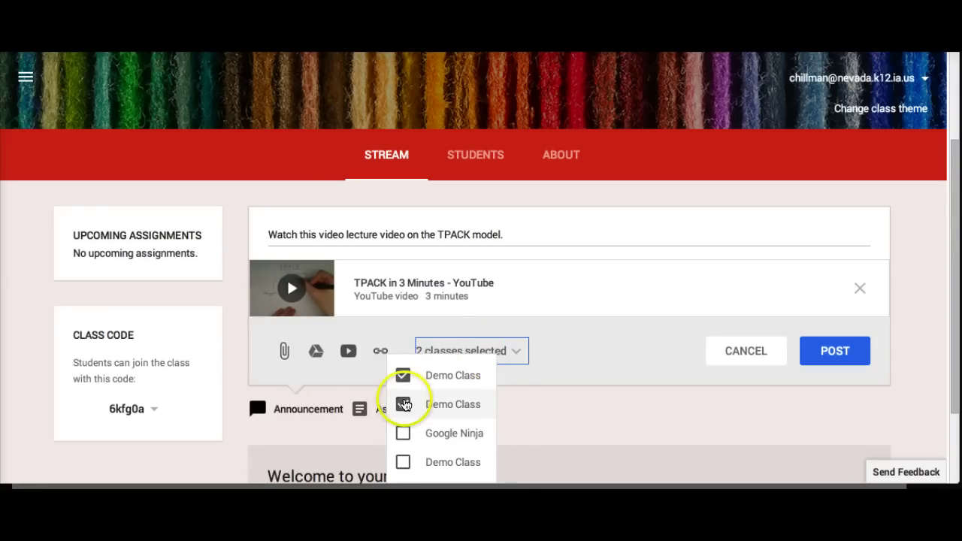
{"action": "left_click", "coordinate": [434, 463]}
{"action": "left_click", "coordinate": [848, 351]}
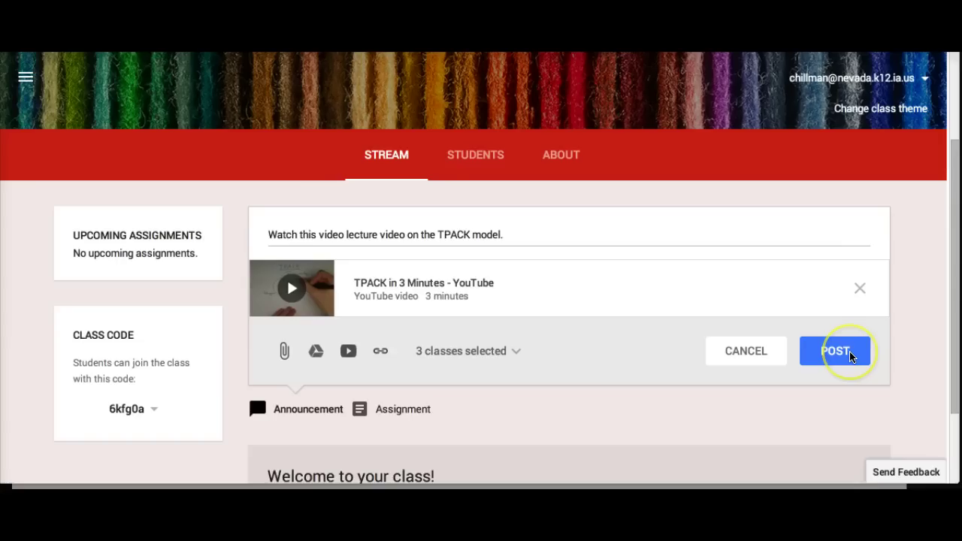
{"action": "left_click", "coordinate": [839, 353]}
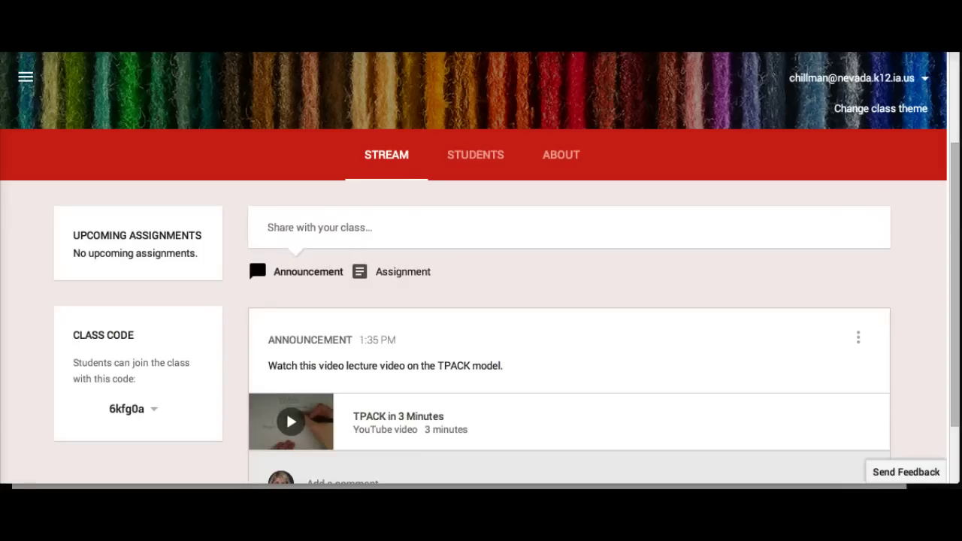
{"action": "scroll", "coordinate": [464, 391], "scroll_direction": "down", "scroll_amount": 1}
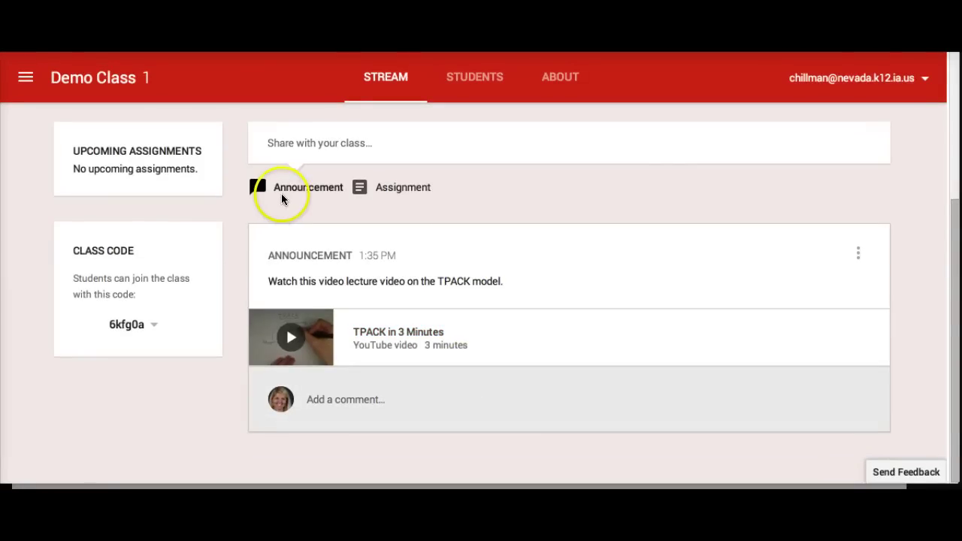
Create an assignment titled 'Read this document and comment.' with description 'Due Friday at 11:59pm'
{"action": "left_click", "coordinate": [406, 188]}
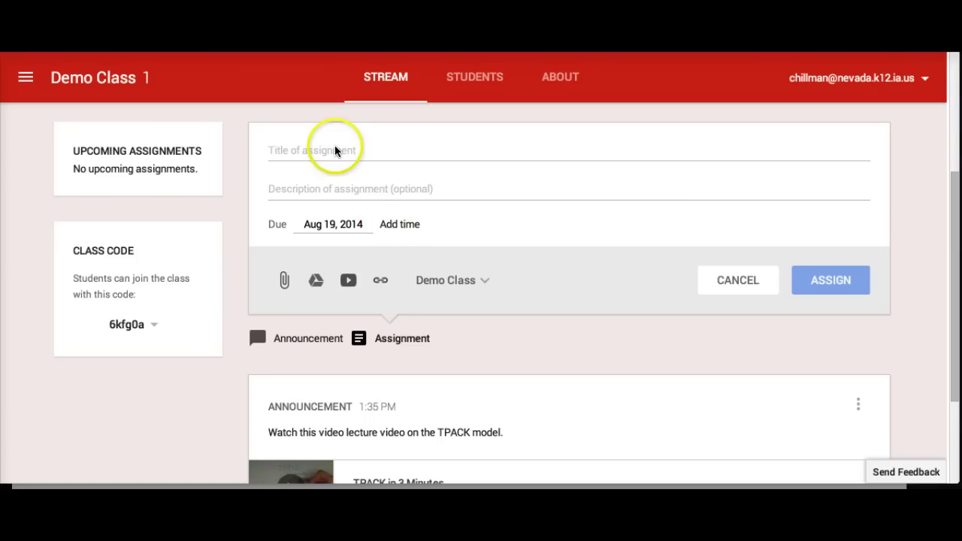
{"action": "type", "text": "Read"}
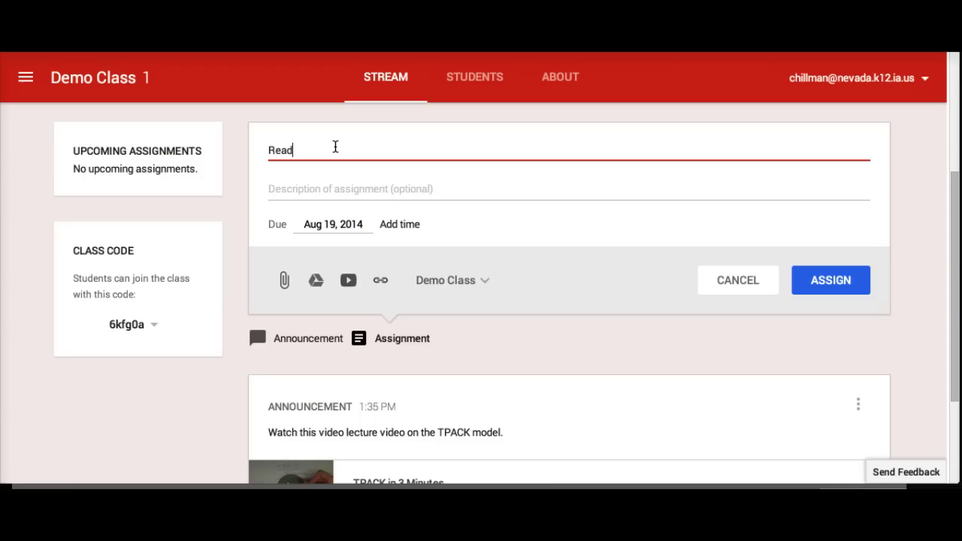
{"action": "type", "text": " this document "}
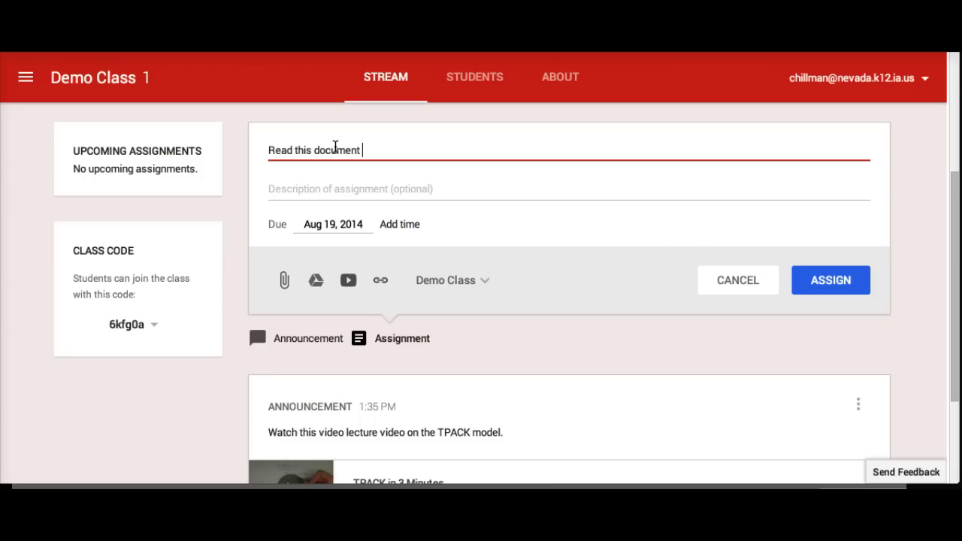
{"action": "type", "text": "and comment."}
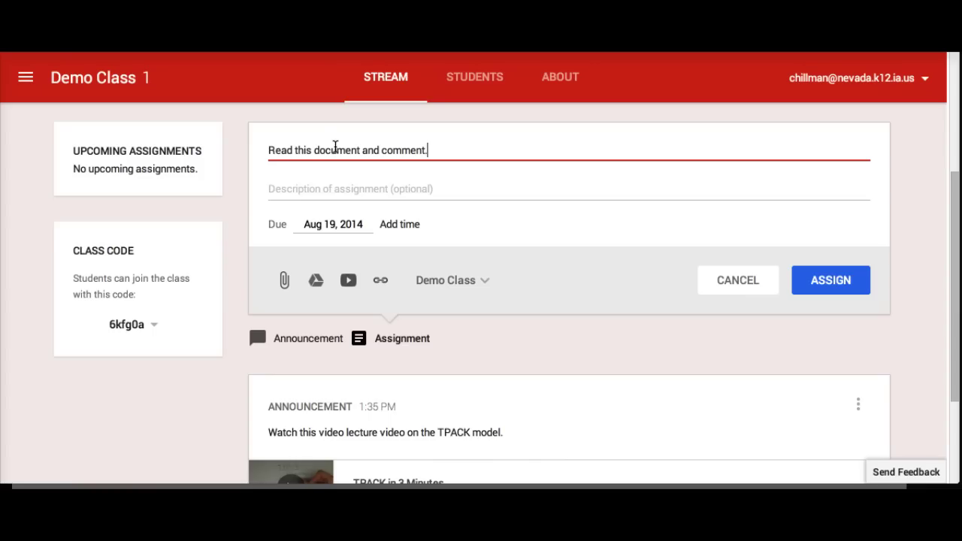
{"action": "left_click", "coordinate": [302, 191]}
{"action": "type", "text": "D"}
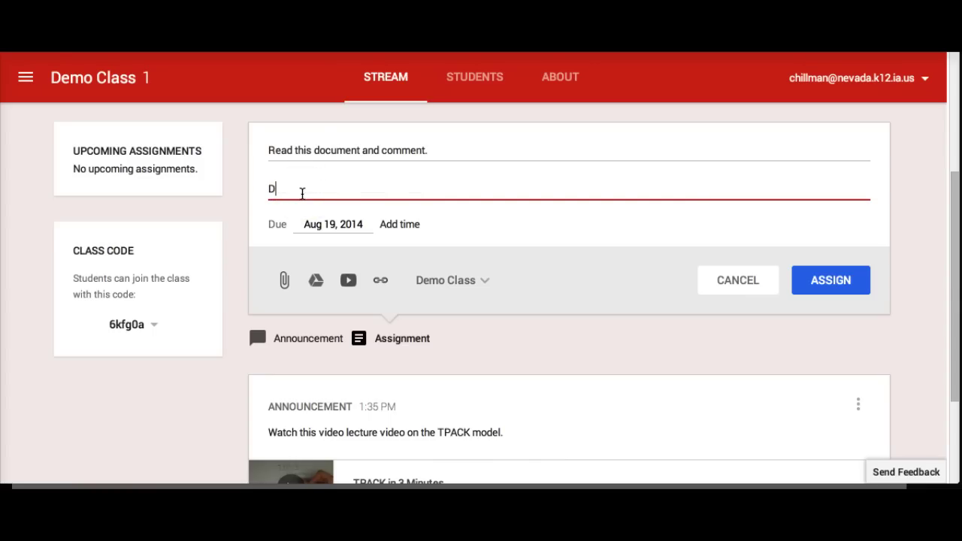
{"action": "type", "text": "ue Friday at 11:59p"}
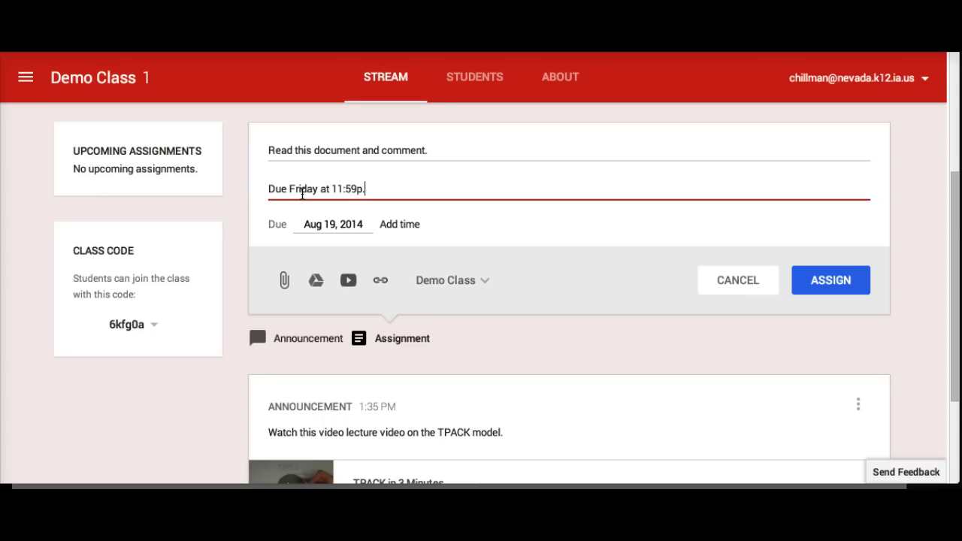
{"action": "type", "text": "m"}
{"action": "left_click", "coordinate": [316, 282]}
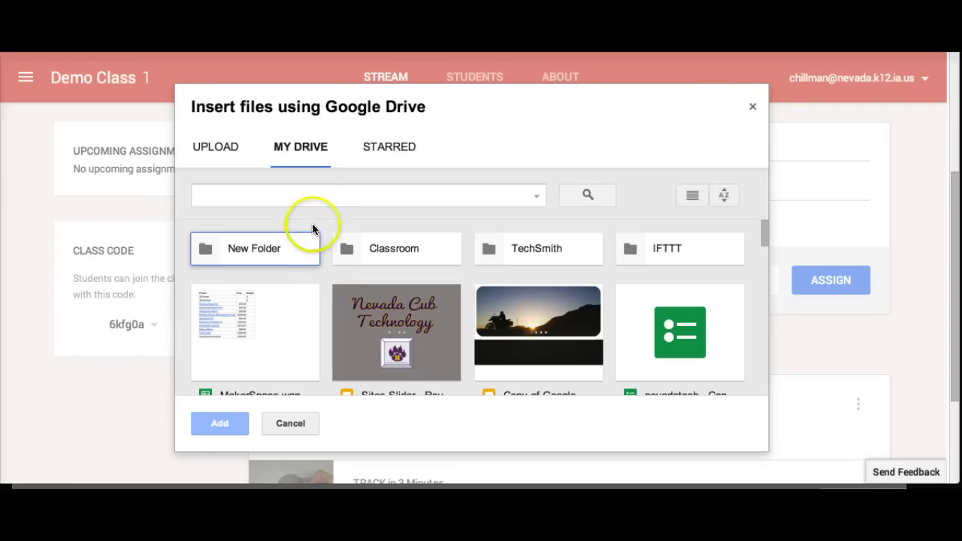
Search Drive for 'TPACK' and attach the 'TPACK in the classroom' document
{"action": "left_click", "coordinate": [304, 195]}
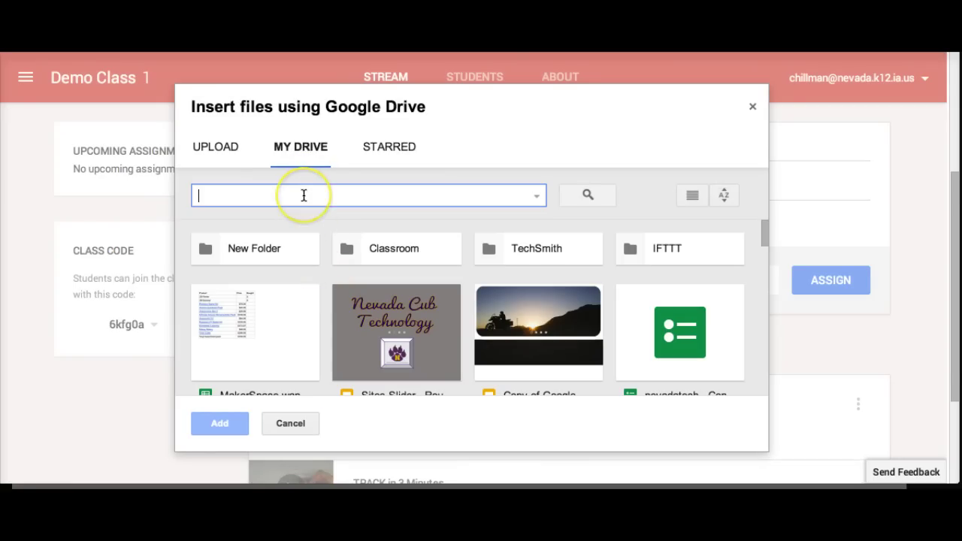
{"action": "type", "text": "TPACK"}
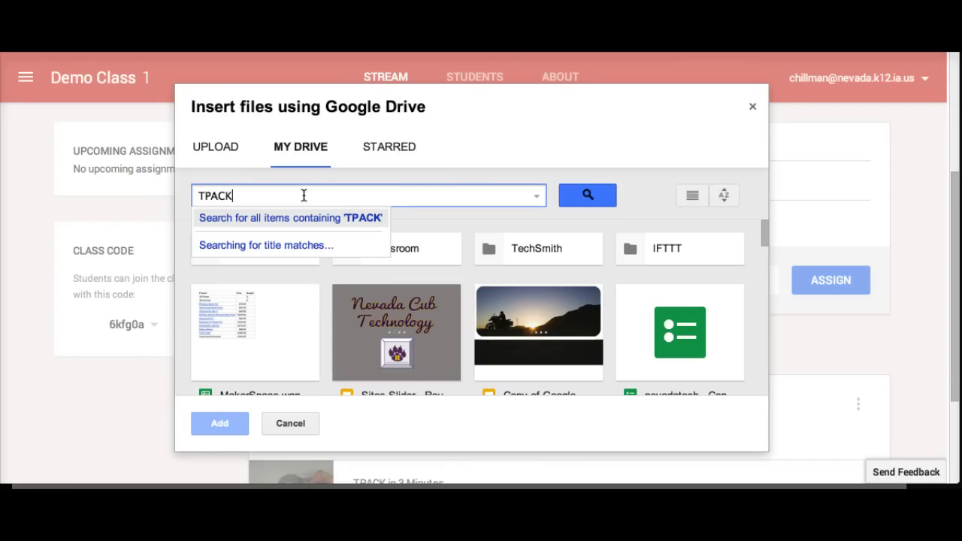
{"action": "key", "text": "Return"}
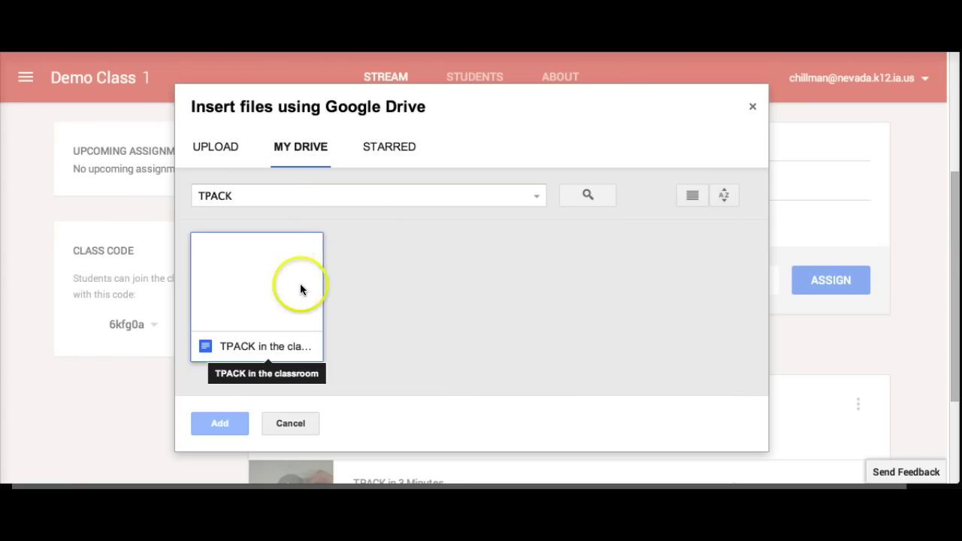
{"action": "left_click", "coordinate": [286, 293]}
{"action": "left_click", "coordinate": [225, 419]}
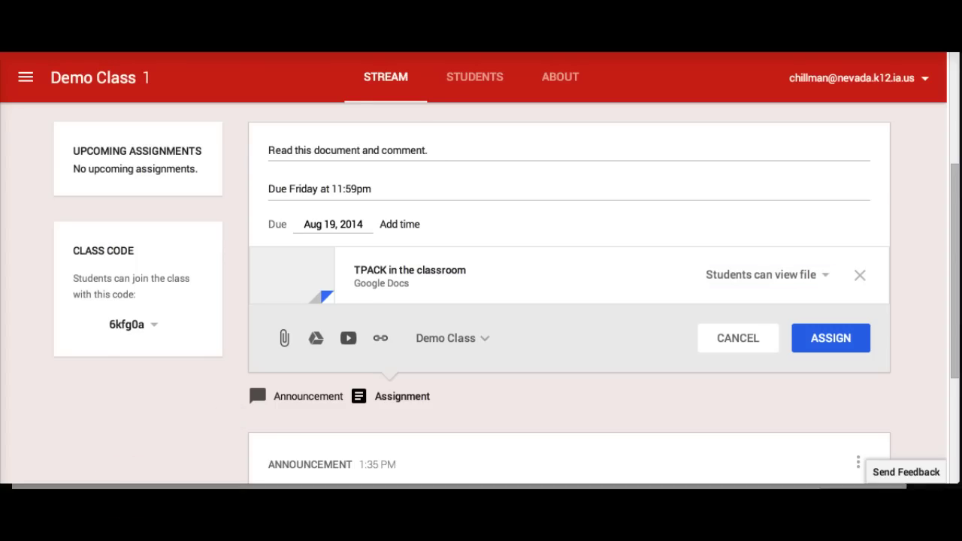
Change the attached doc from 'Students can view file' to 'Make a copy for each student'
{"action": "left_click", "coordinate": [768, 278]}
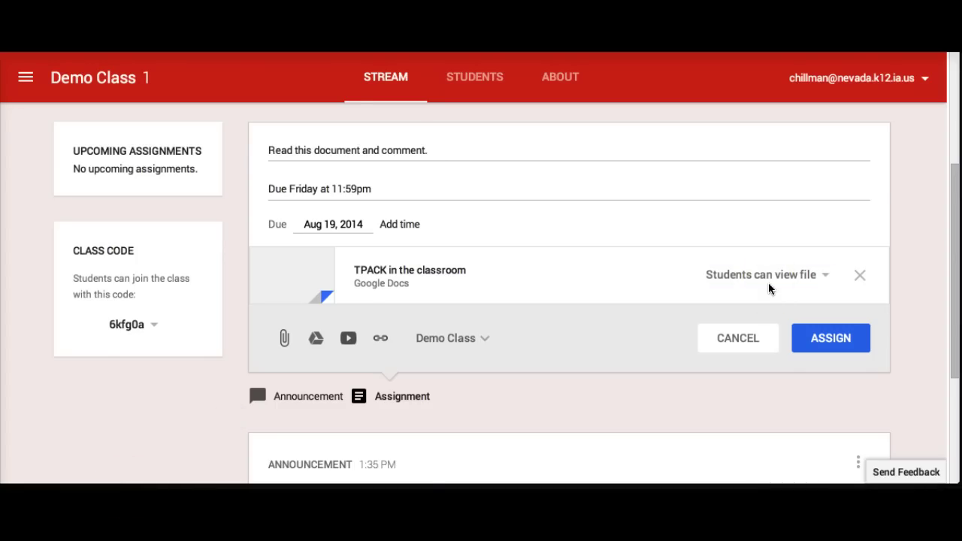
{"action": "left_click", "coordinate": [768, 275]}
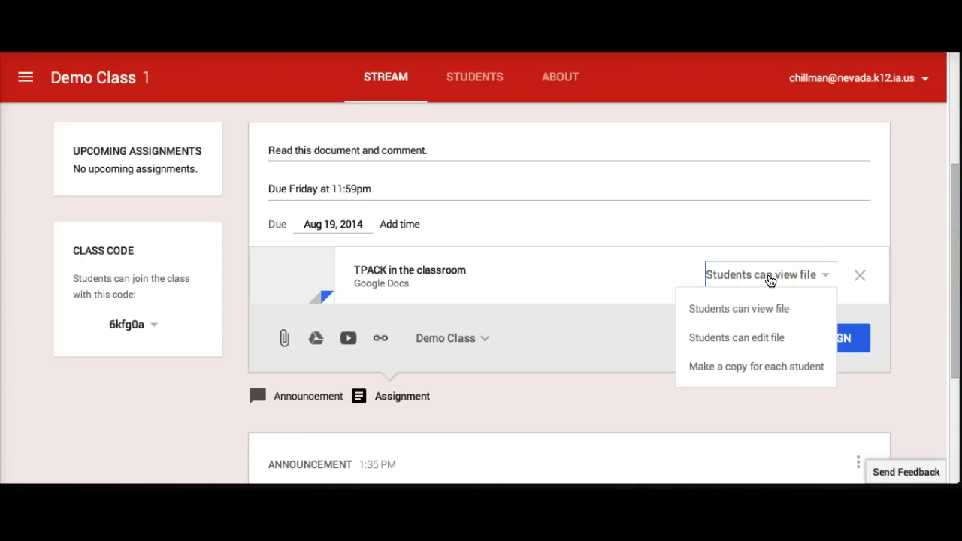
{"action": "left_click_drag", "start_coordinate": [770, 279], "coordinate": [762, 342]}
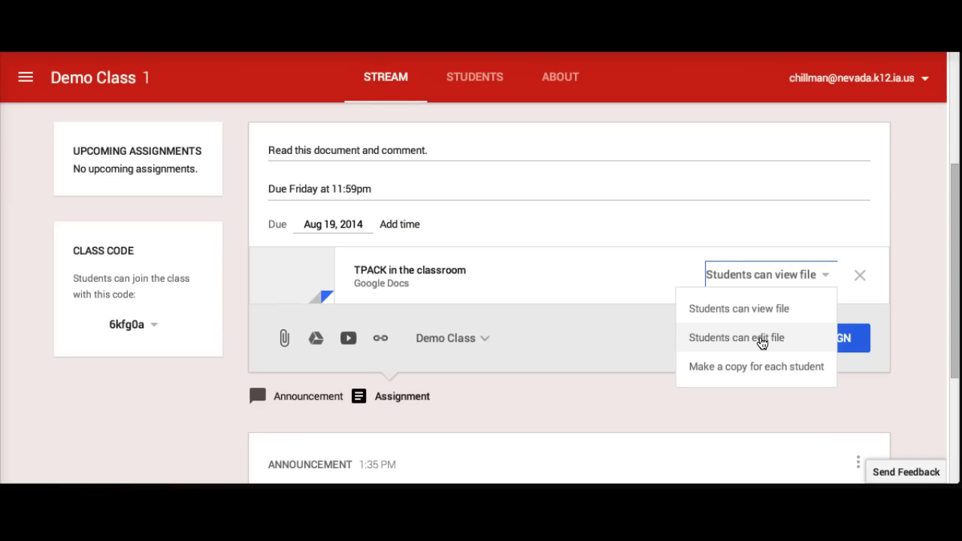
{"action": "left_click", "coordinate": [758, 366]}
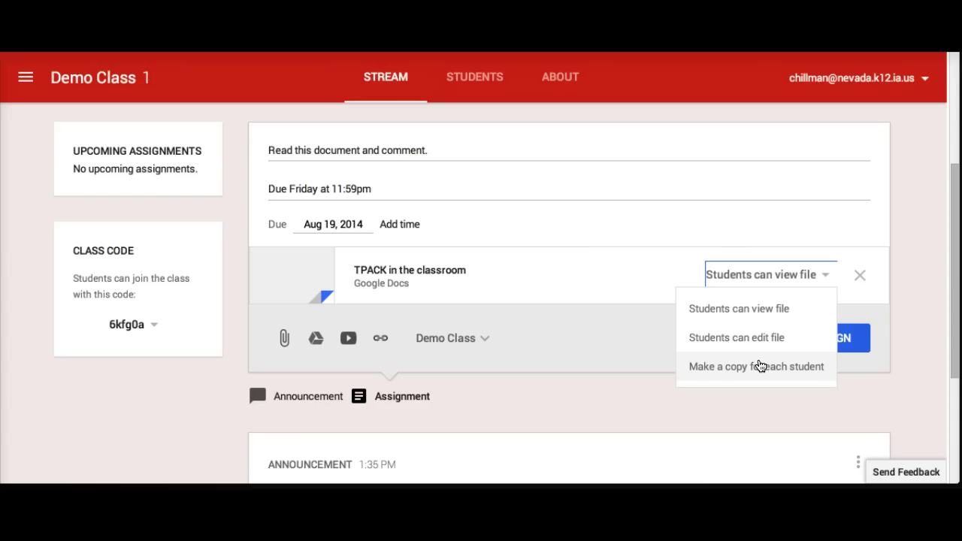
{"action": "left_click", "coordinate": [760, 366]}
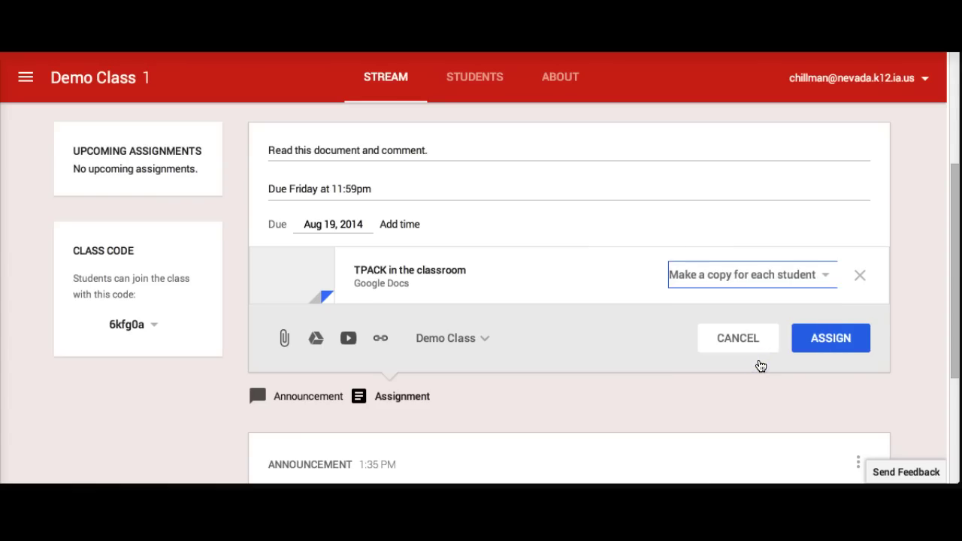
Add the second and last Demo Classes so three are selected, then assign it
{"action": "left_click", "coordinate": [437, 340]}
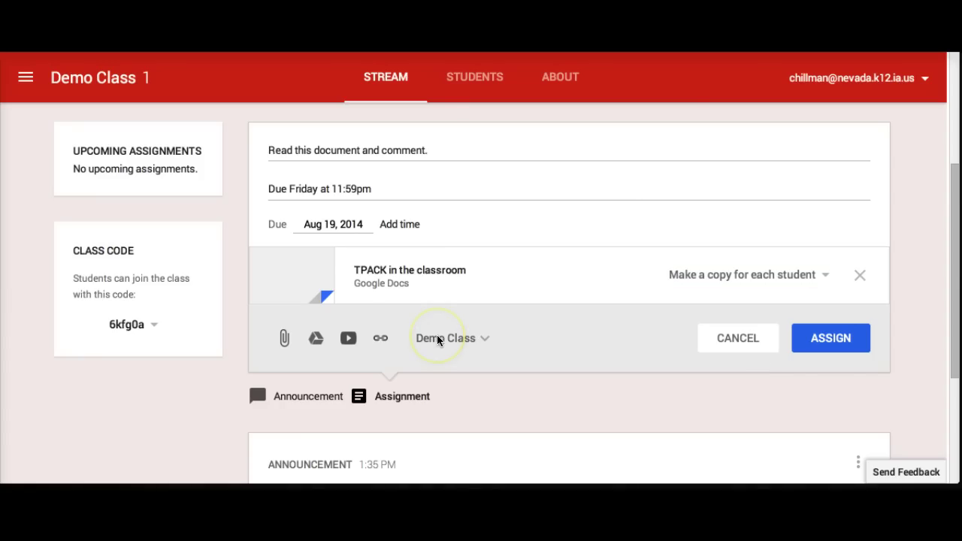
{"action": "left_click", "coordinate": [437, 339]}
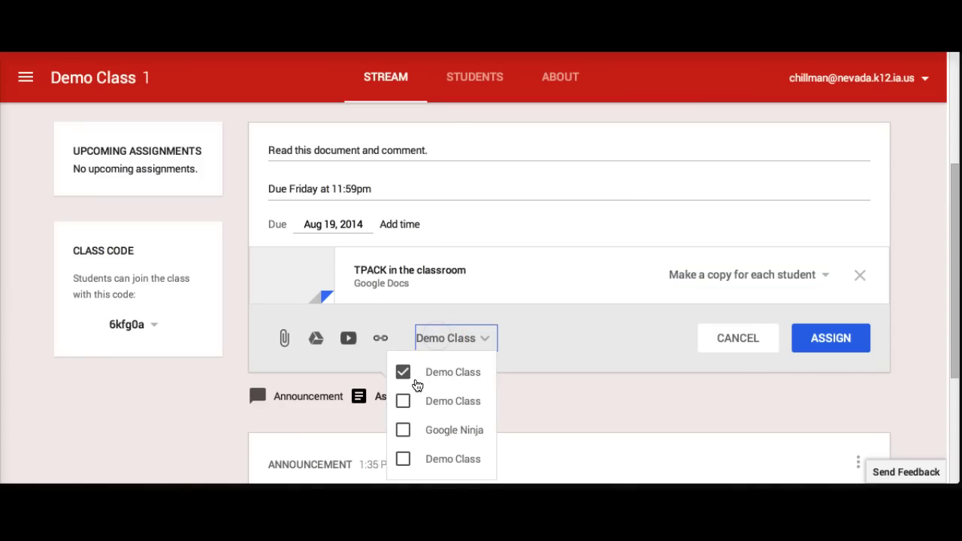
{"action": "left_click", "coordinate": [404, 404]}
{"action": "left_click", "coordinate": [433, 459]}
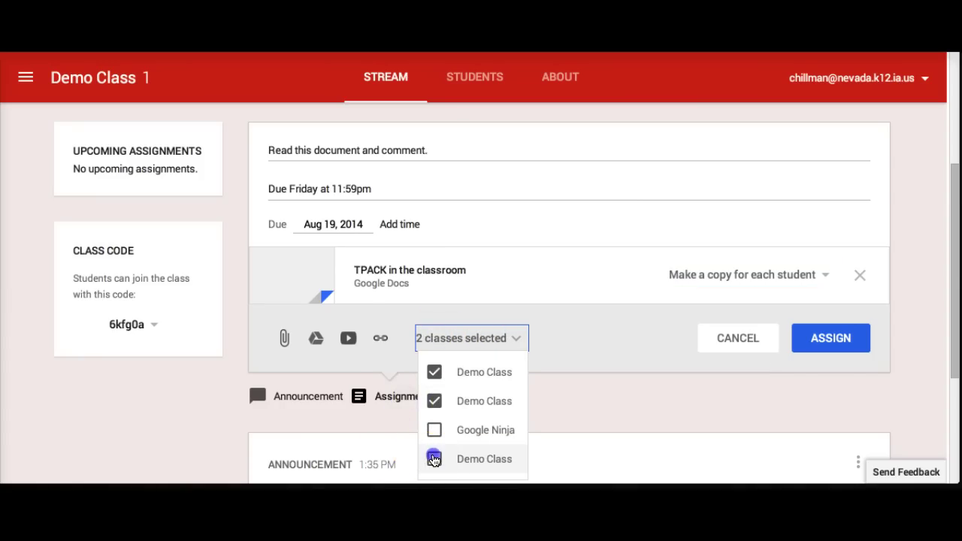
{"action": "left_click", "coordinate": [496, 396]}
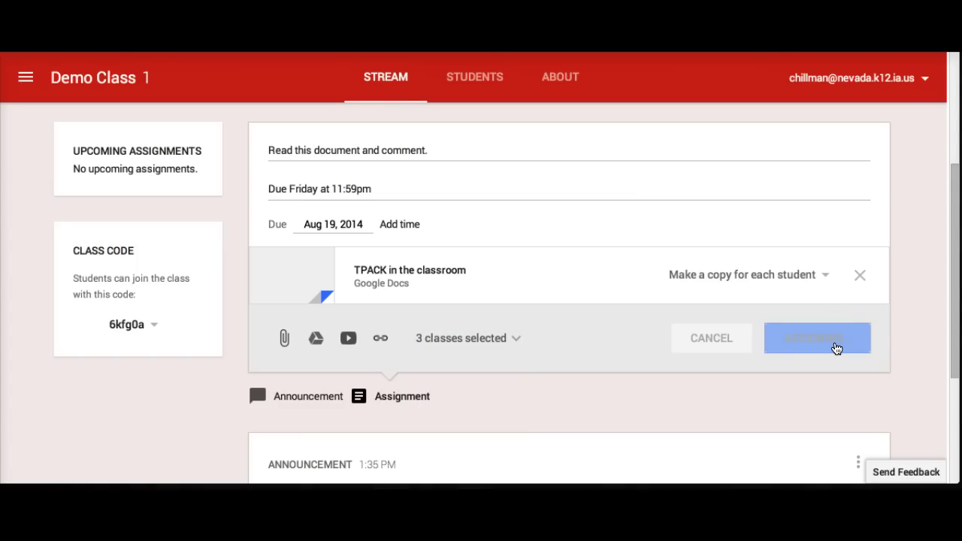
{"action": "left_click", "coordinate": [817, 325]}
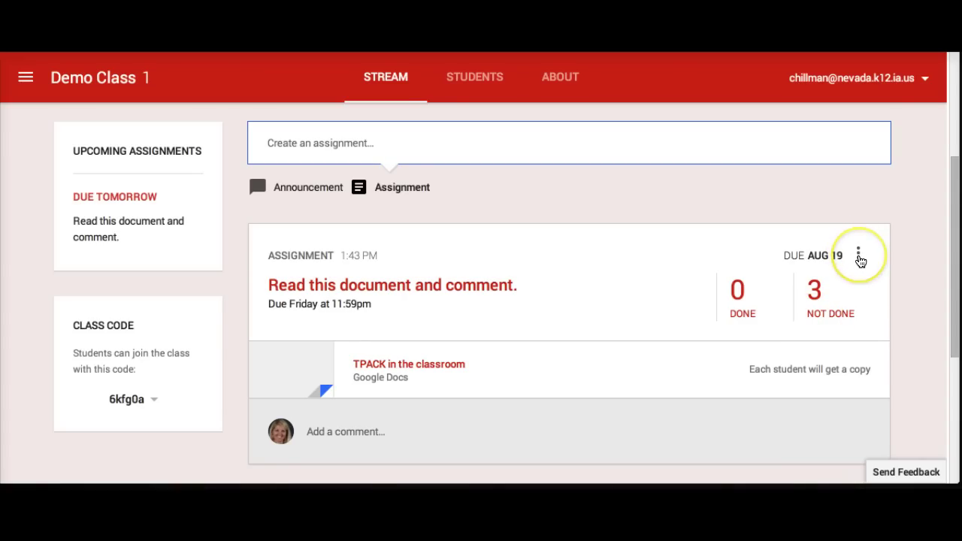
Post the class comment 'Yes, it is due on Friday.' on the assignment, then return to Classroom Home
{"action": "left_click", "coordinate": [860, 258]}
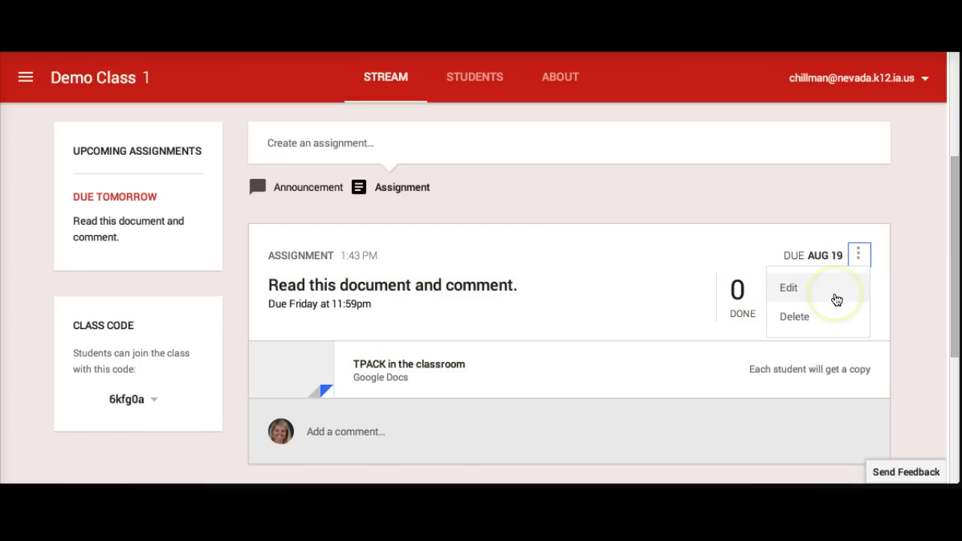
{"action": "left_click", "coordinate": [437, 424]}
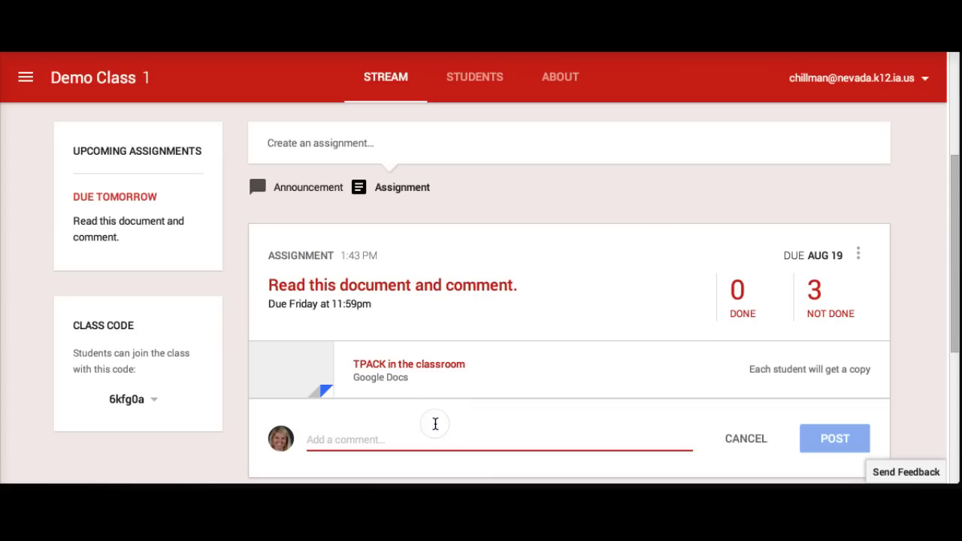
{"action": "left_click", "coordinate": [318, 449]}
{"action": "type", "text": "Yes, it is due o"}
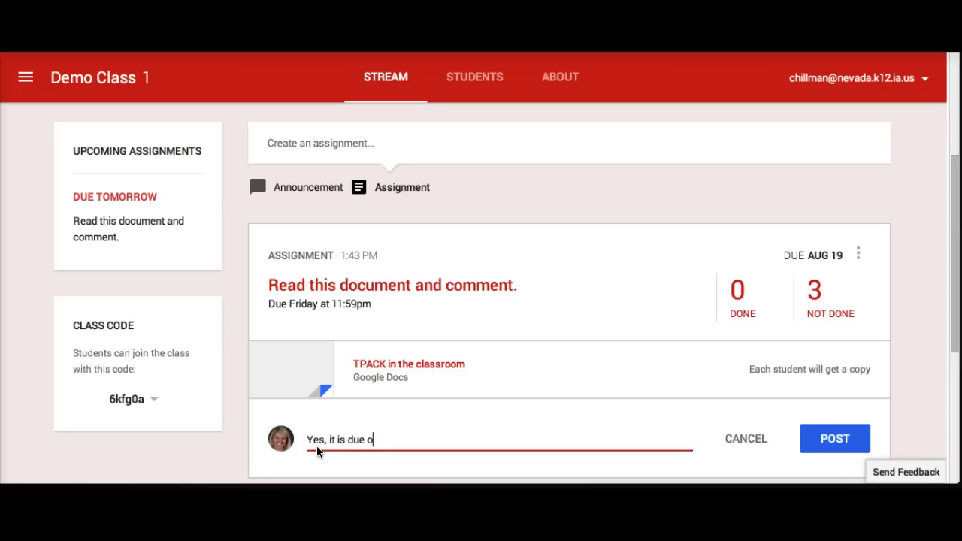
{"action": "type", "text": "n Friday."}
{"action": "key", "text": "Tab"}
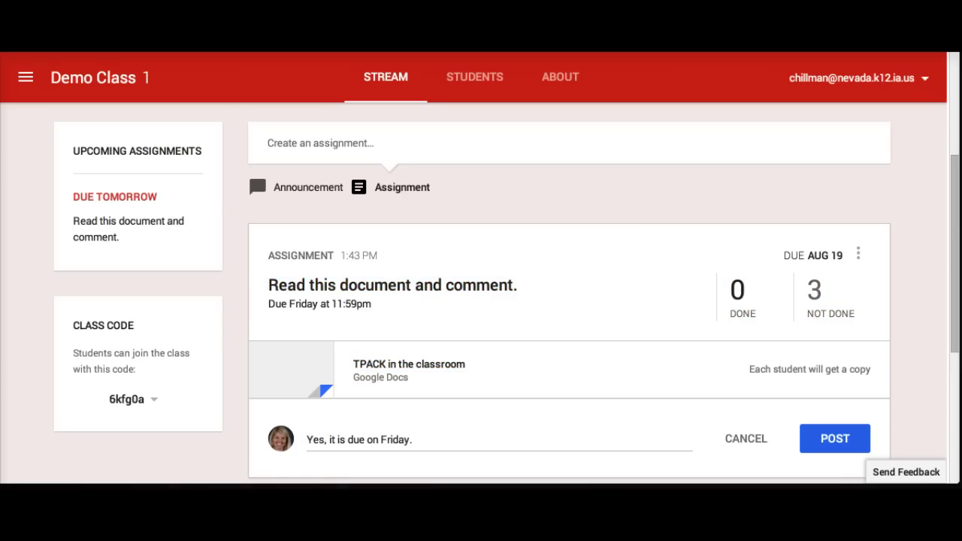
{"action": "left_click", "coordinate": [311, 416]}
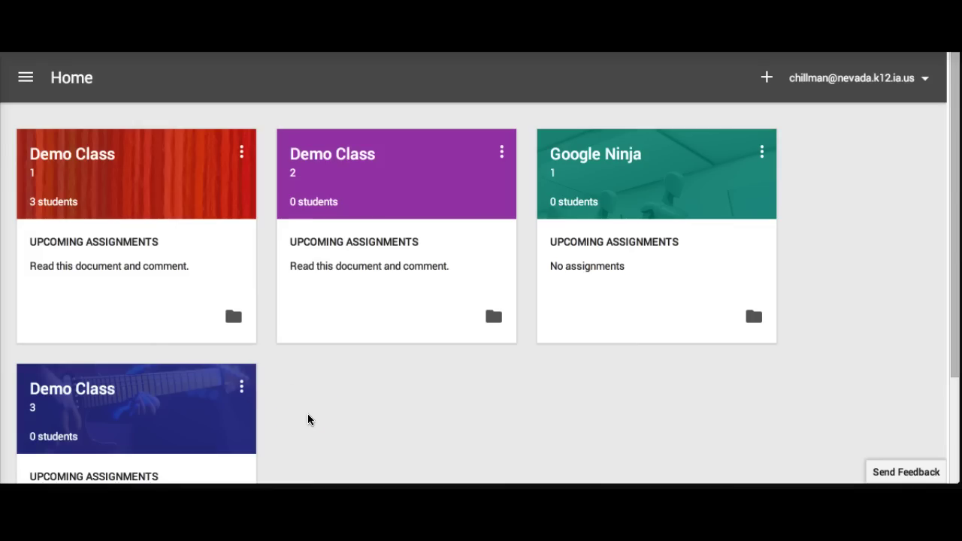
Open Demo Class 1 and its 'Read this document and comment.' assignment, now showing 1 done
{"action": "scroll", "coordinate": [308, 420], "scroll_direction": "down", "scroll_amount": 1}
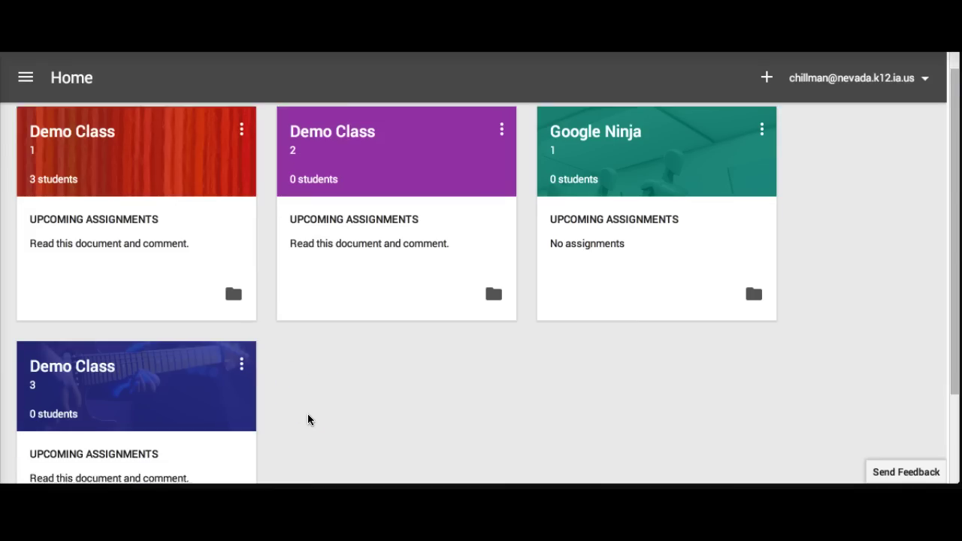
{"action": "scroll", "coordinate": [308, 419], "scroll_direction": "up", "scroll_amount": 1}
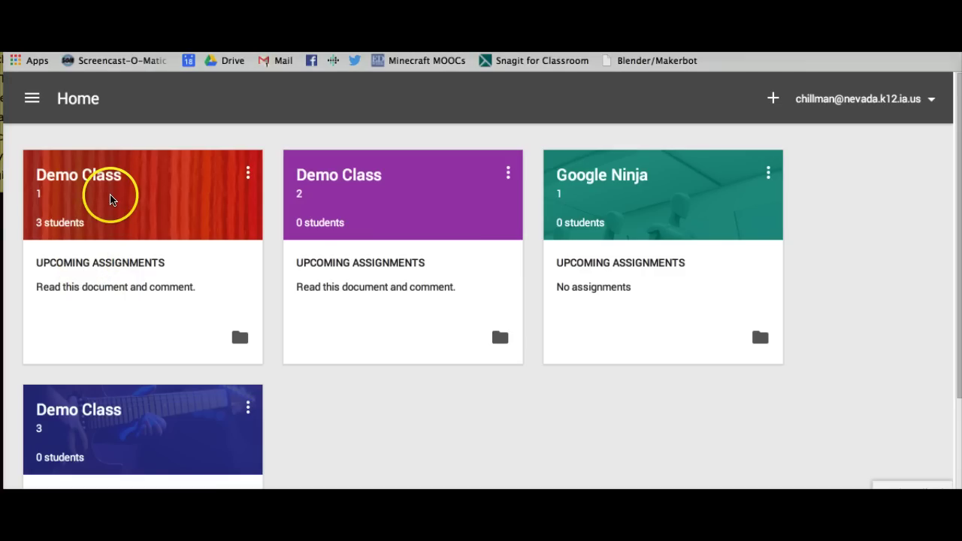
{"action": "left_click", "coordinate": [107, 174]}
{"action": "scroll", "coordinate": [111, 303], "scroll_direction": "down", "scroll_amount": 3}
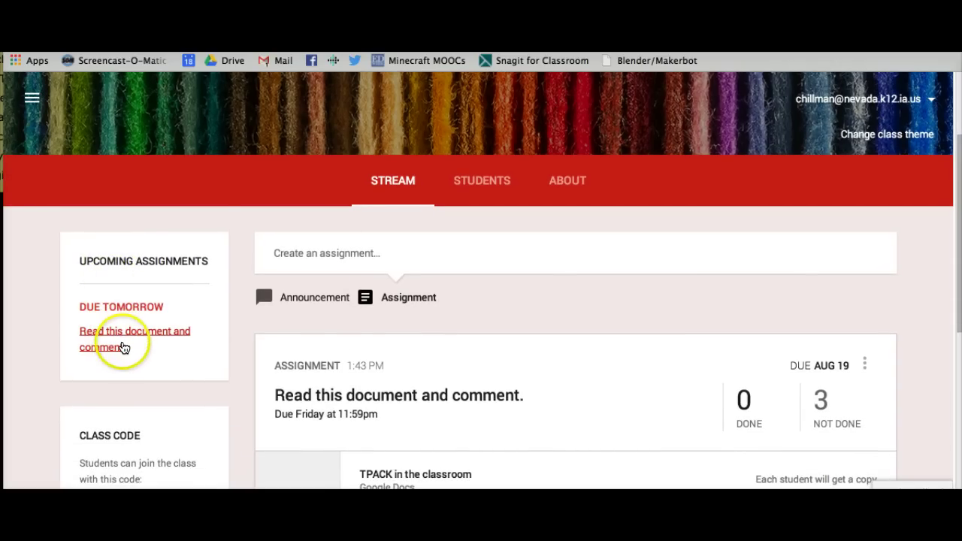
{"action": "left_click", "coordinate": [118, 339]}
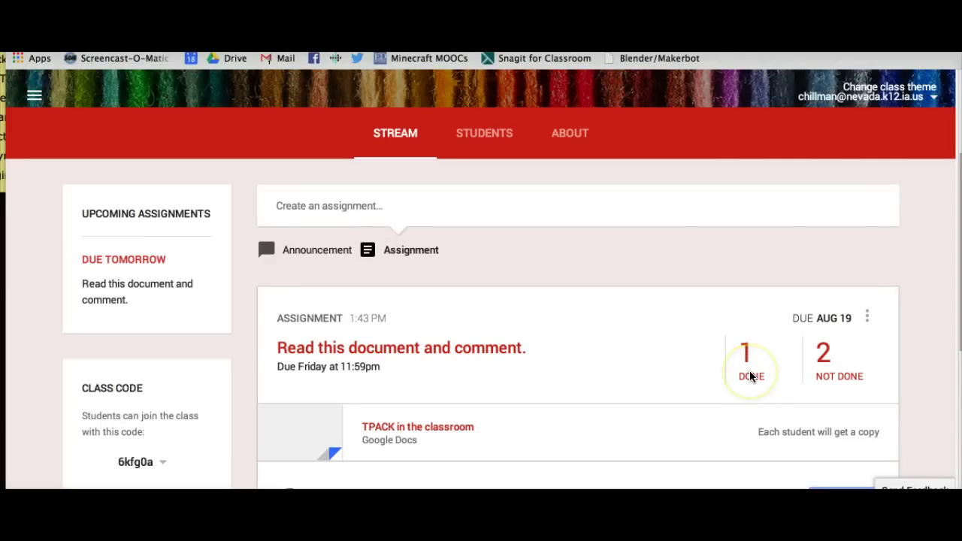
View the one done submission and set the assignment's points to Ungraded
{"action": "left_click", "coordinate": [750, 375]}
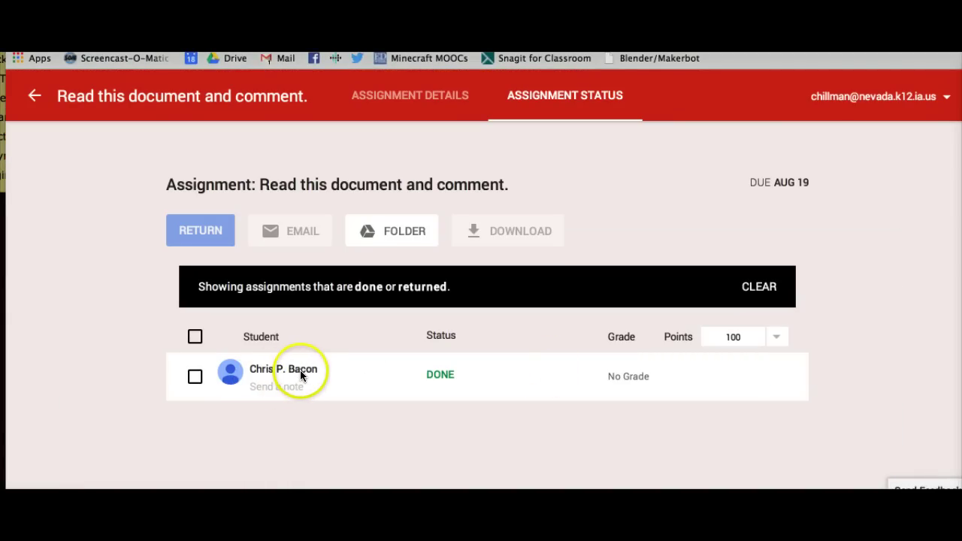
{"action": "left_click", "coordinate": [608, 375]}
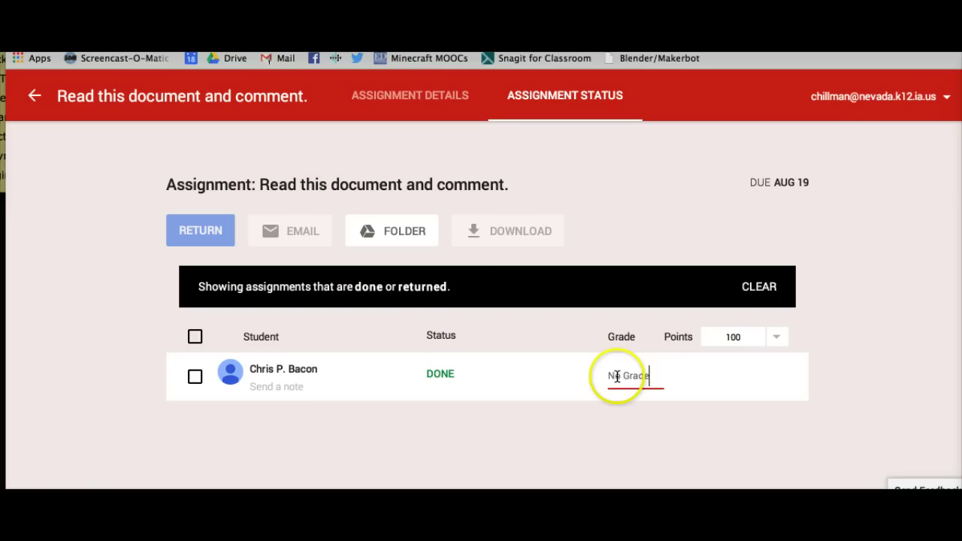
{"action": "left_click", "coordinate": [774, 337]}
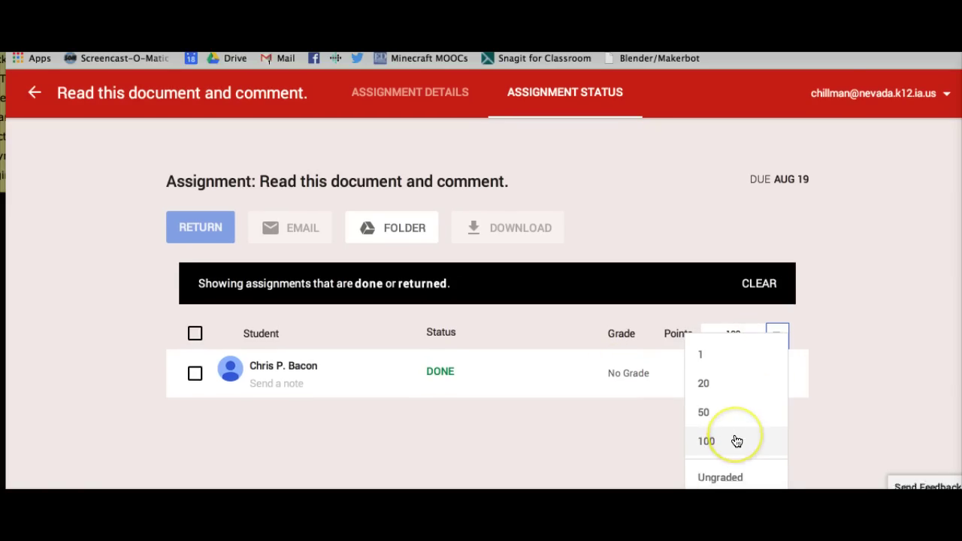
{"action": "left_click", "coordinate": [728, 478]}
Select only the finished student's submission and return the work
{"action": "left_click", "coordinate": [194, 336]}
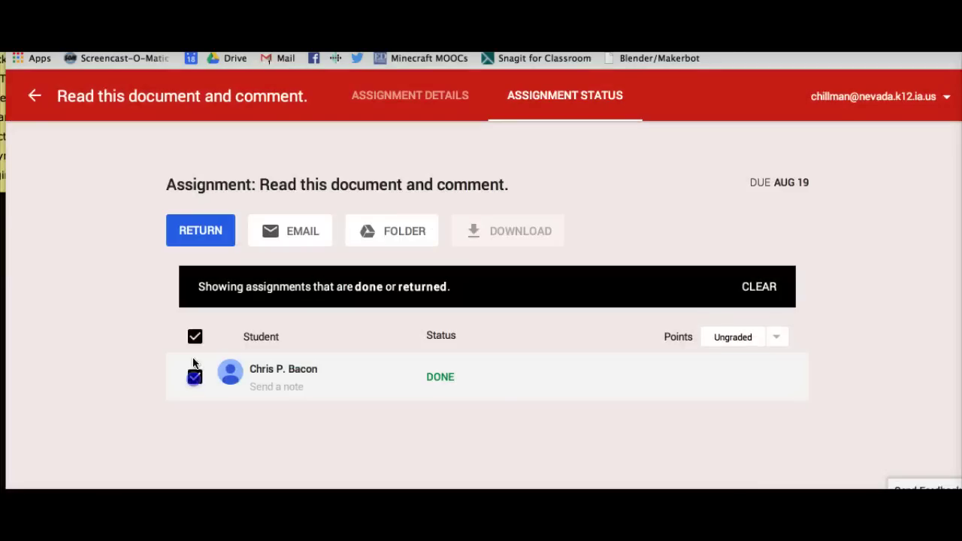
{"action": "left_click", "coordinate": [194, 336]}
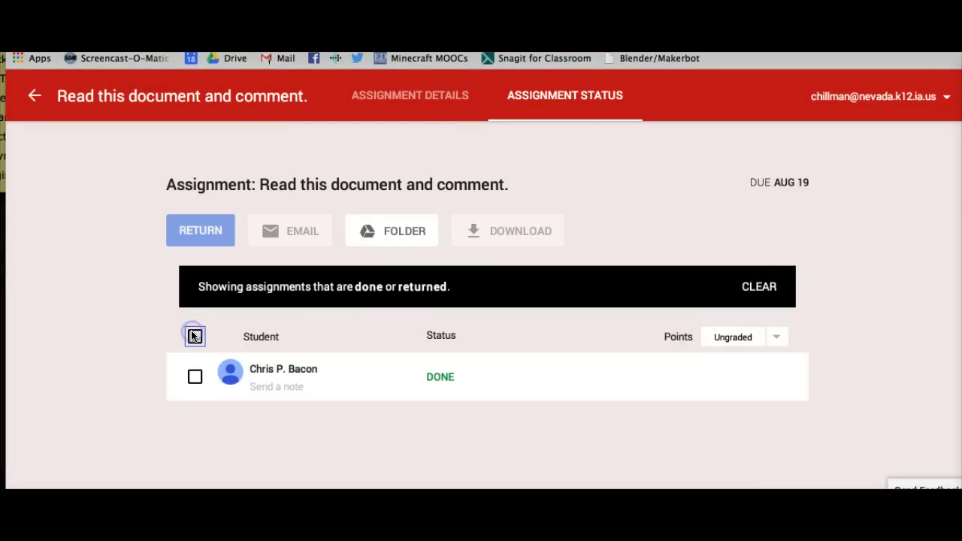
{"action": "left_click", "coordinate": [193, 377]}
{"action": "left_click", "coordinate": [205, 232]}
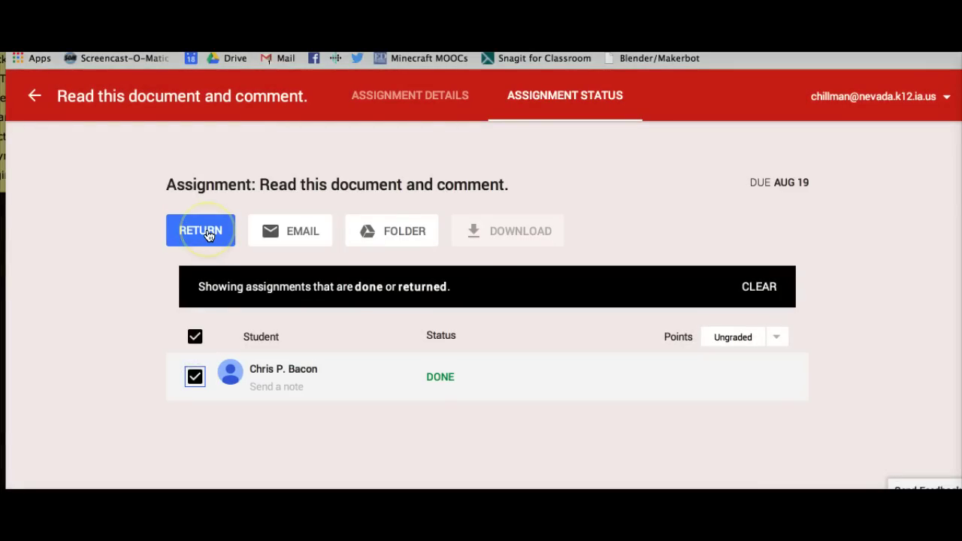